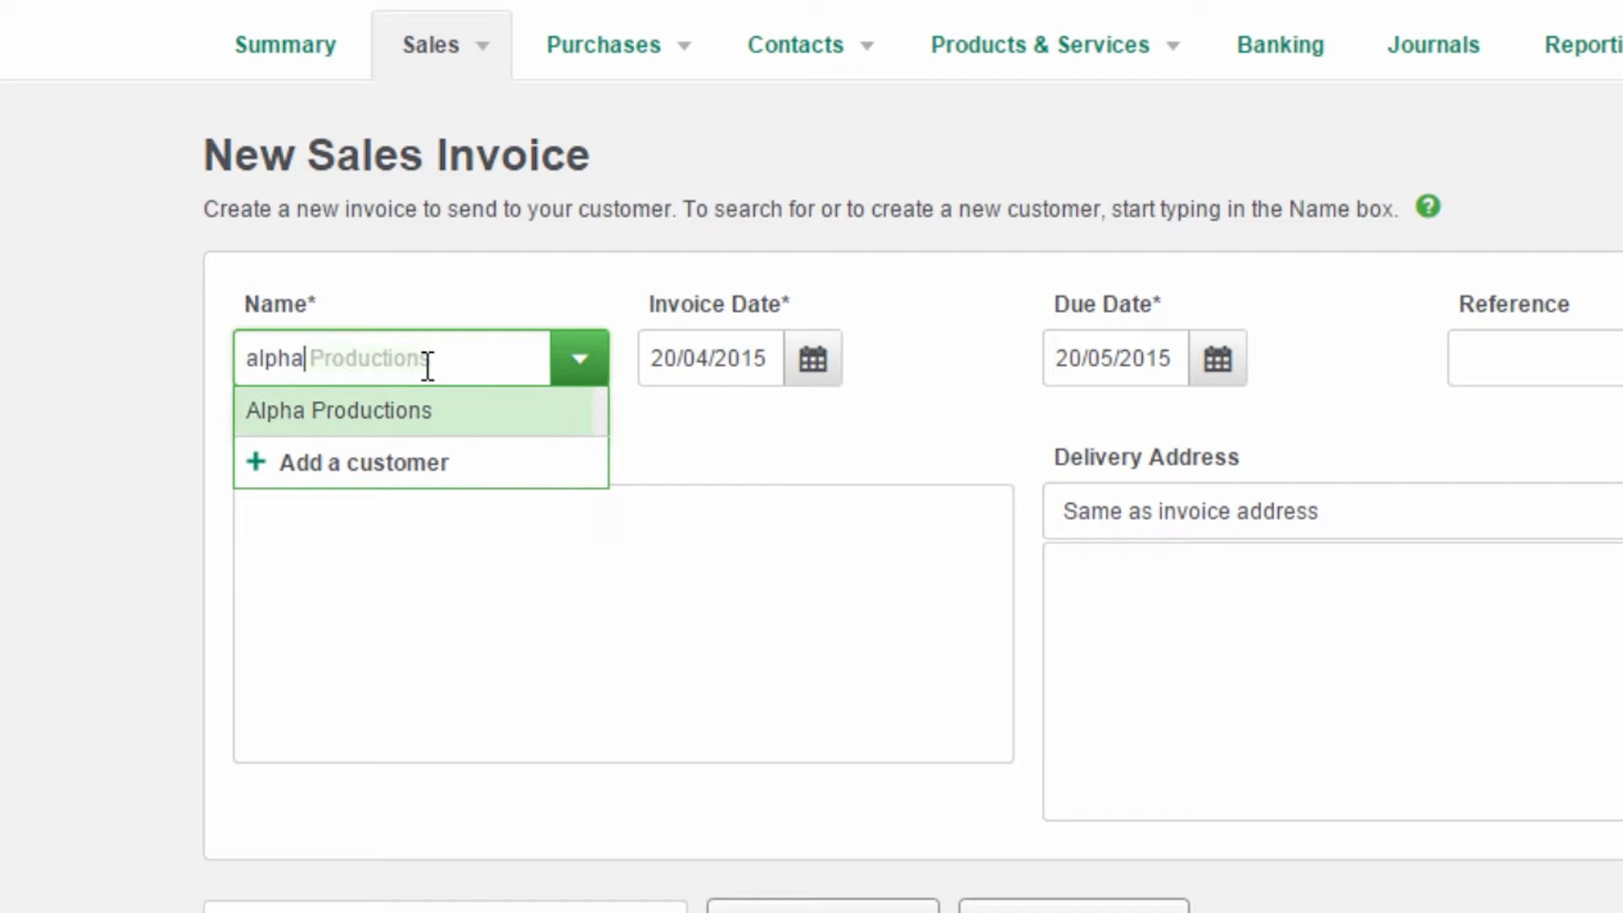
# - Select Alpha Productions as the customer for the new sales invoice
pyautogui.click(360, 425)
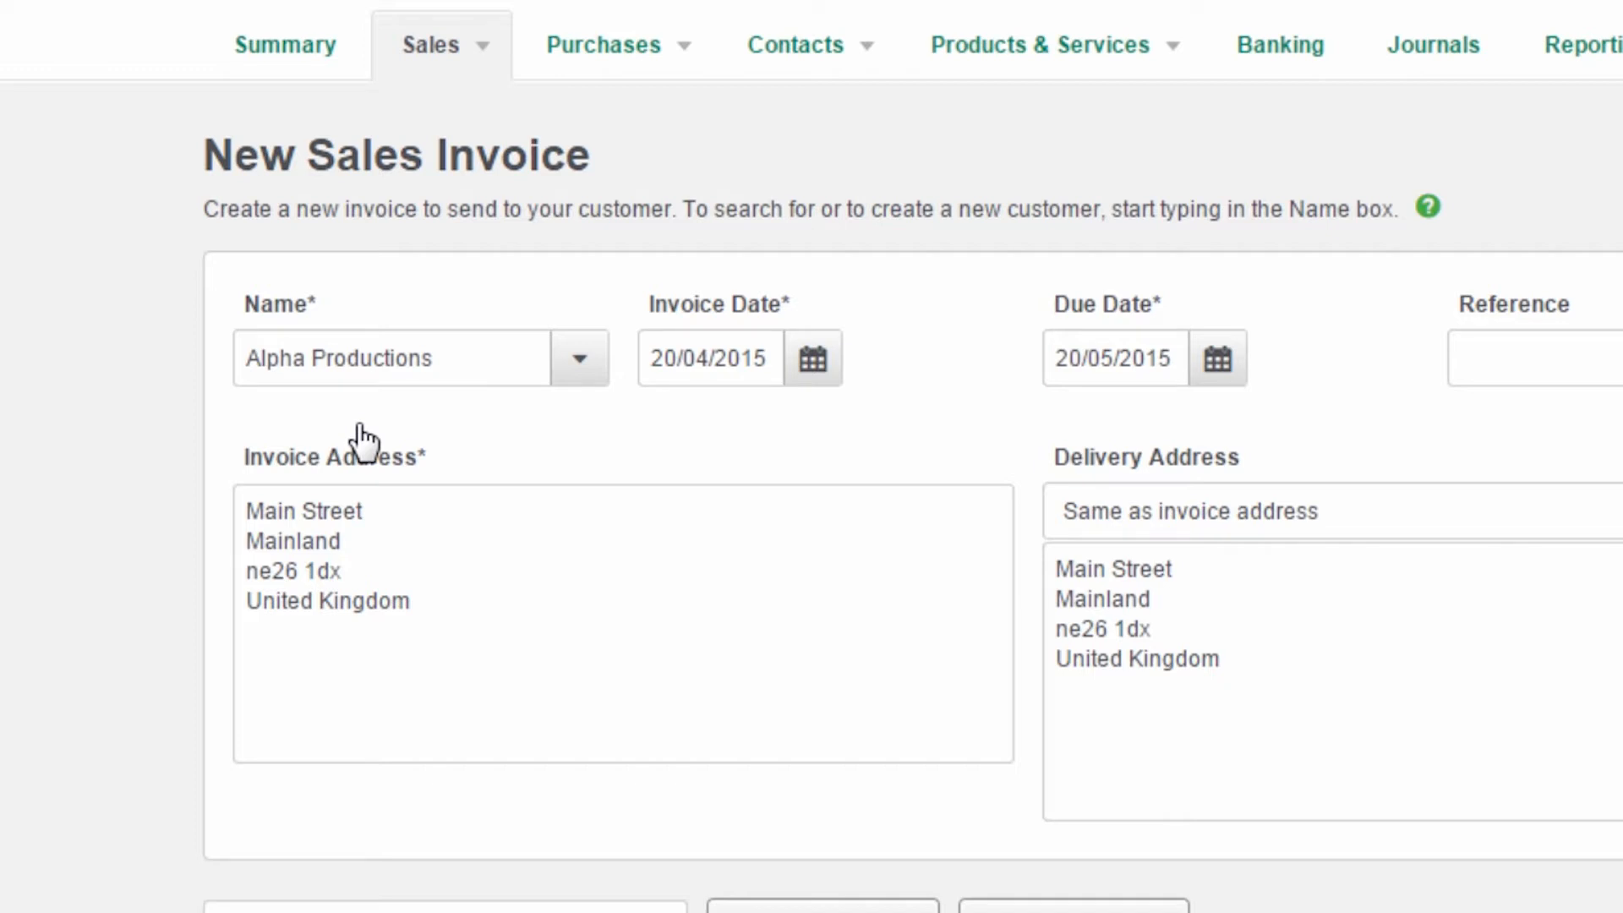
pyautogui.click(580, 363)
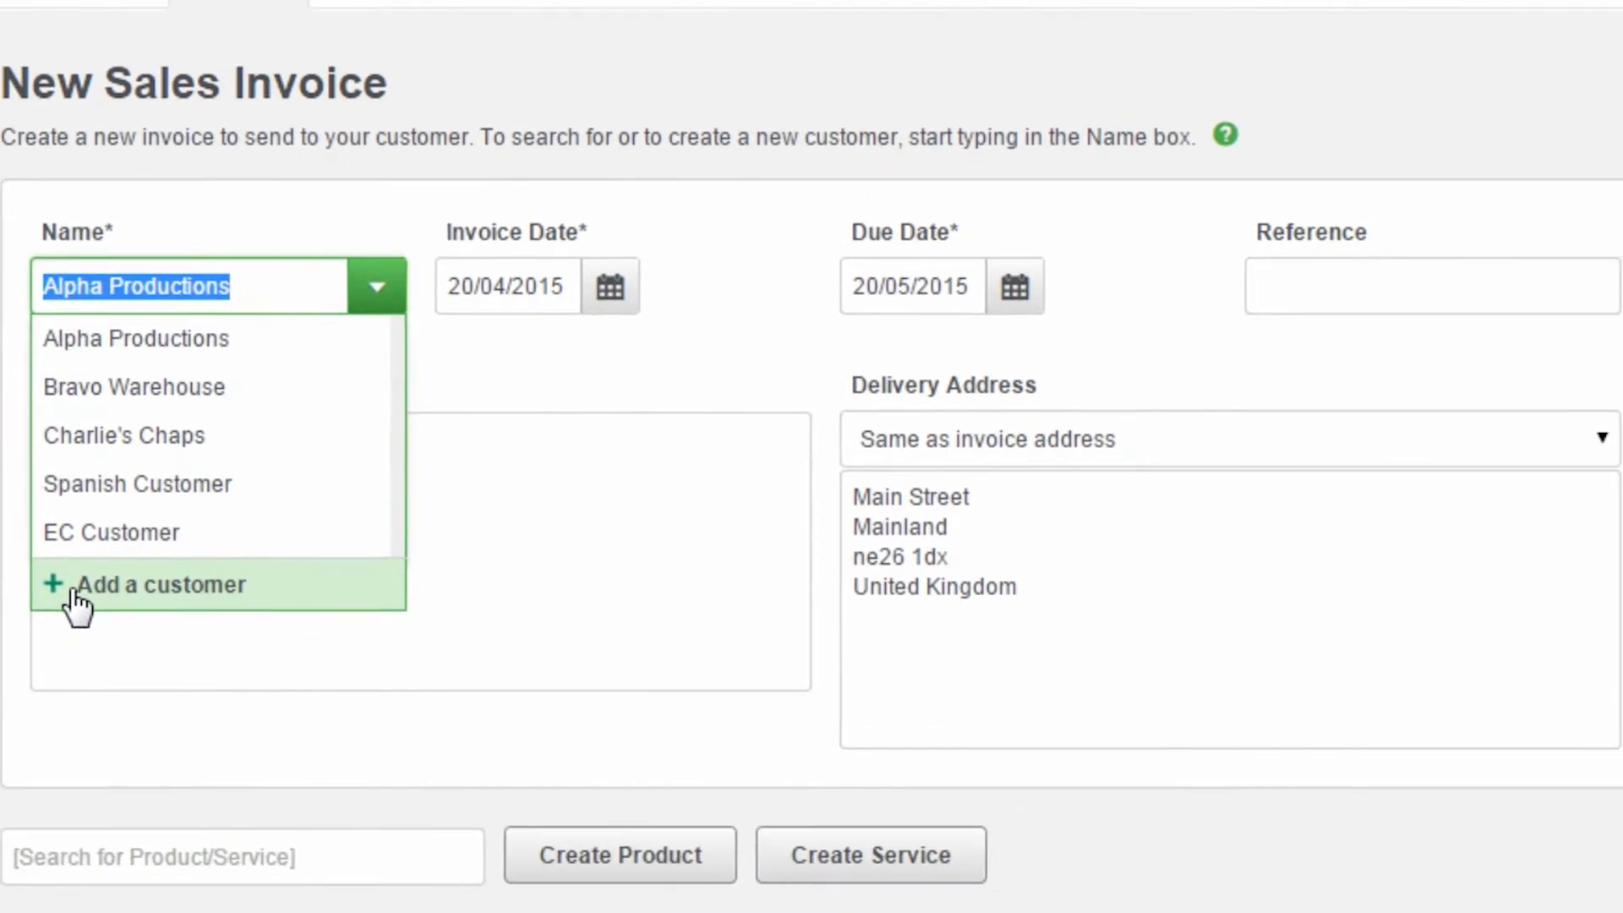
pyautogui.click(286, 667)
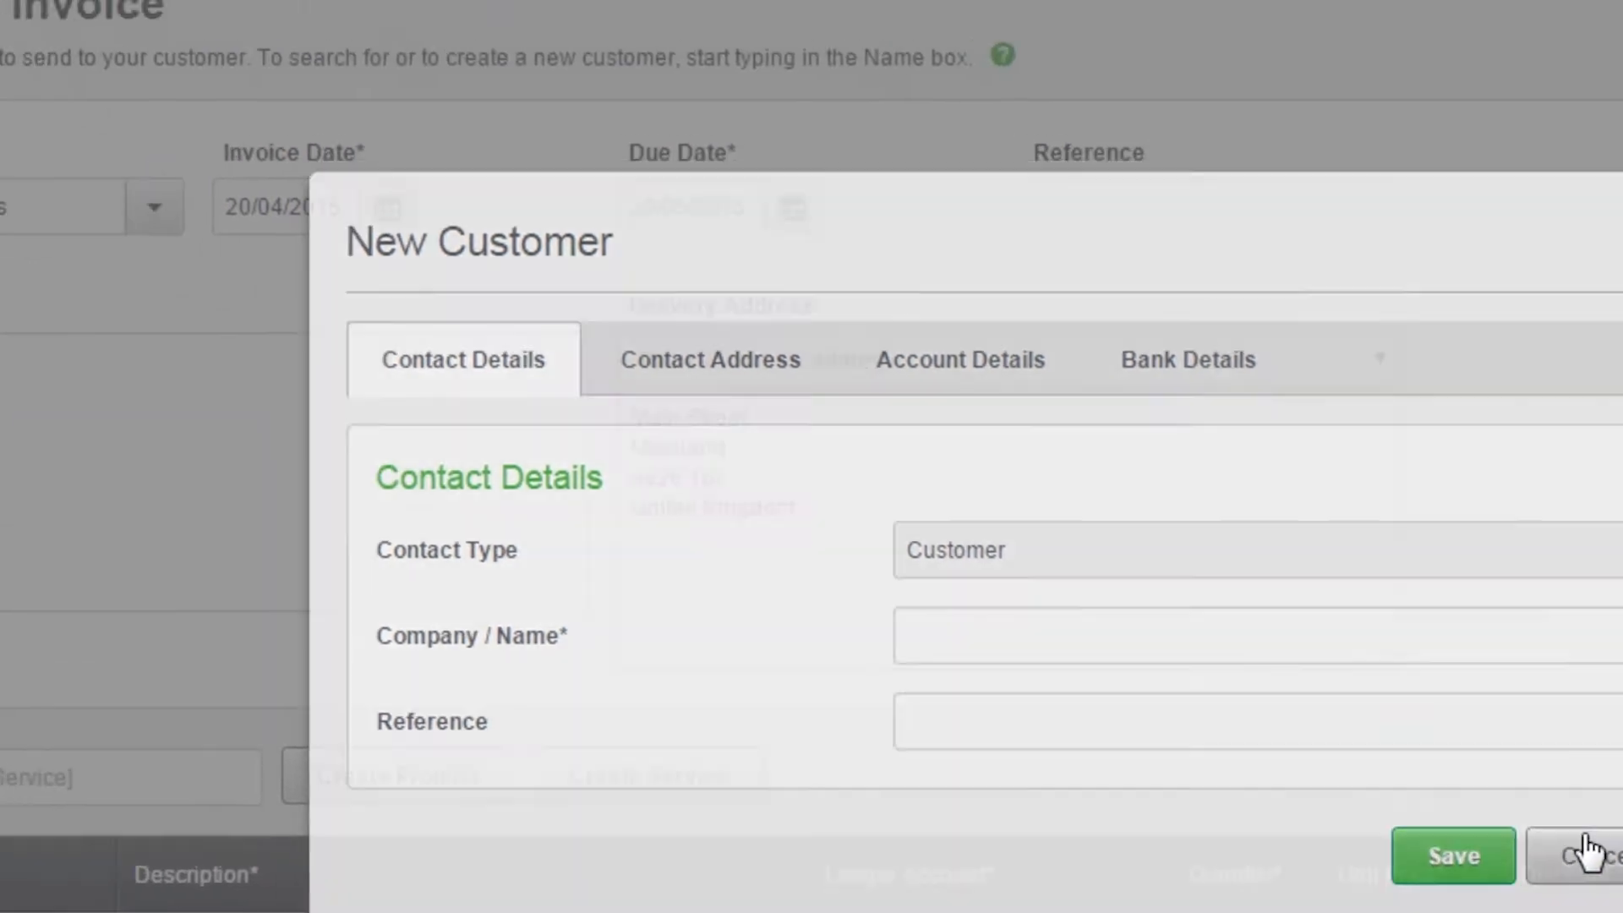
pyautogui.click(1331, 752)
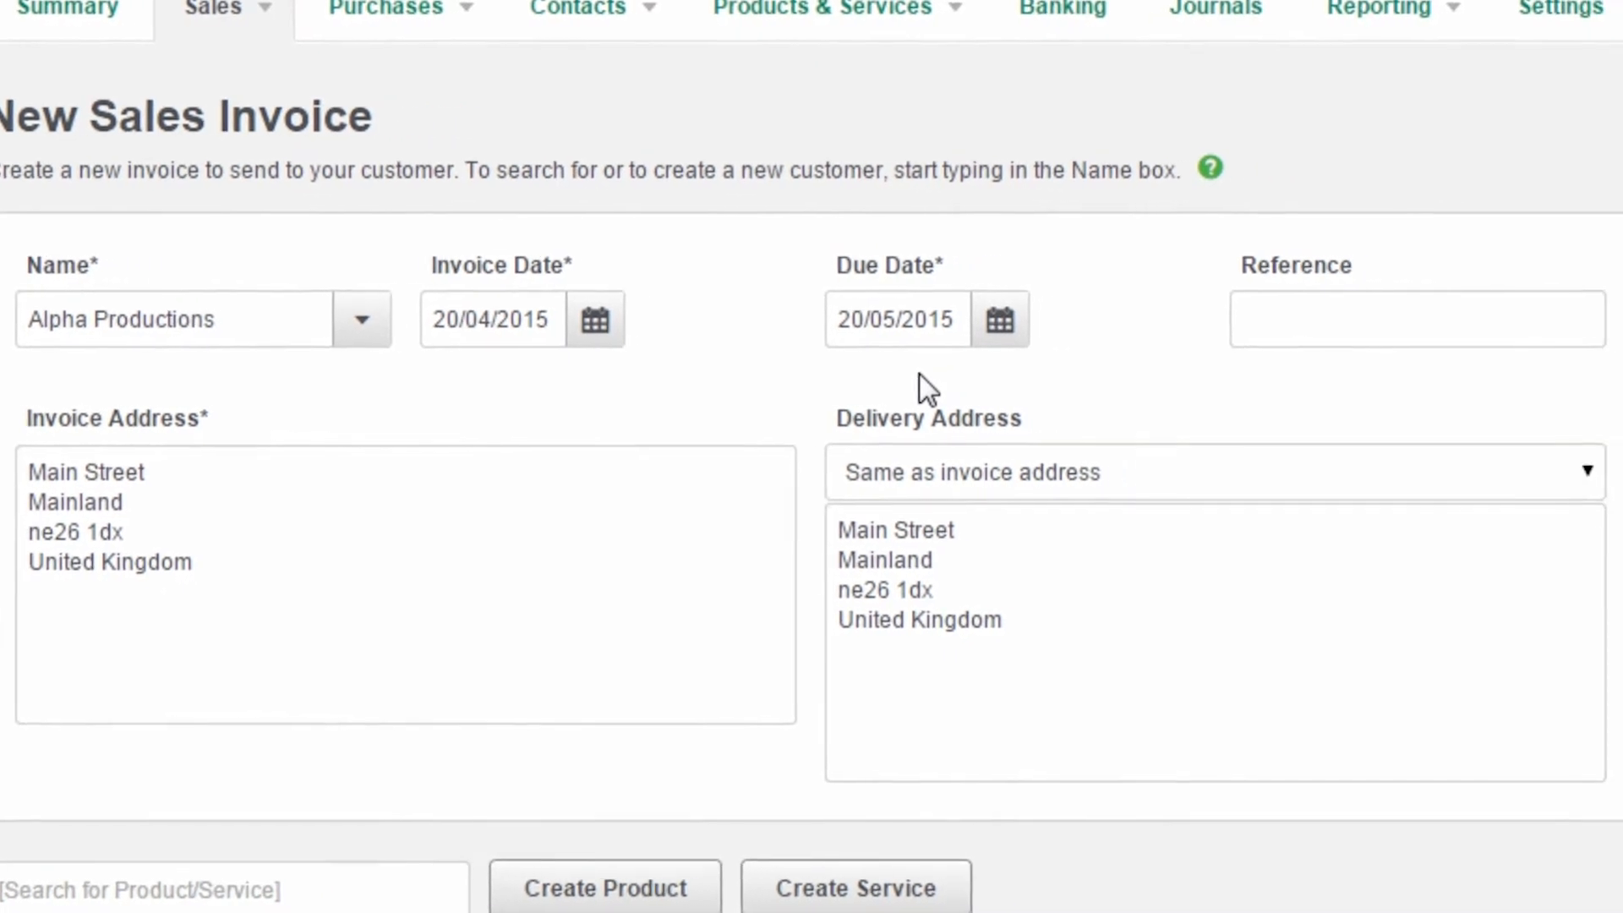
# - Enter 123 as the invoice reference
pyautogui.click(1322, 314)
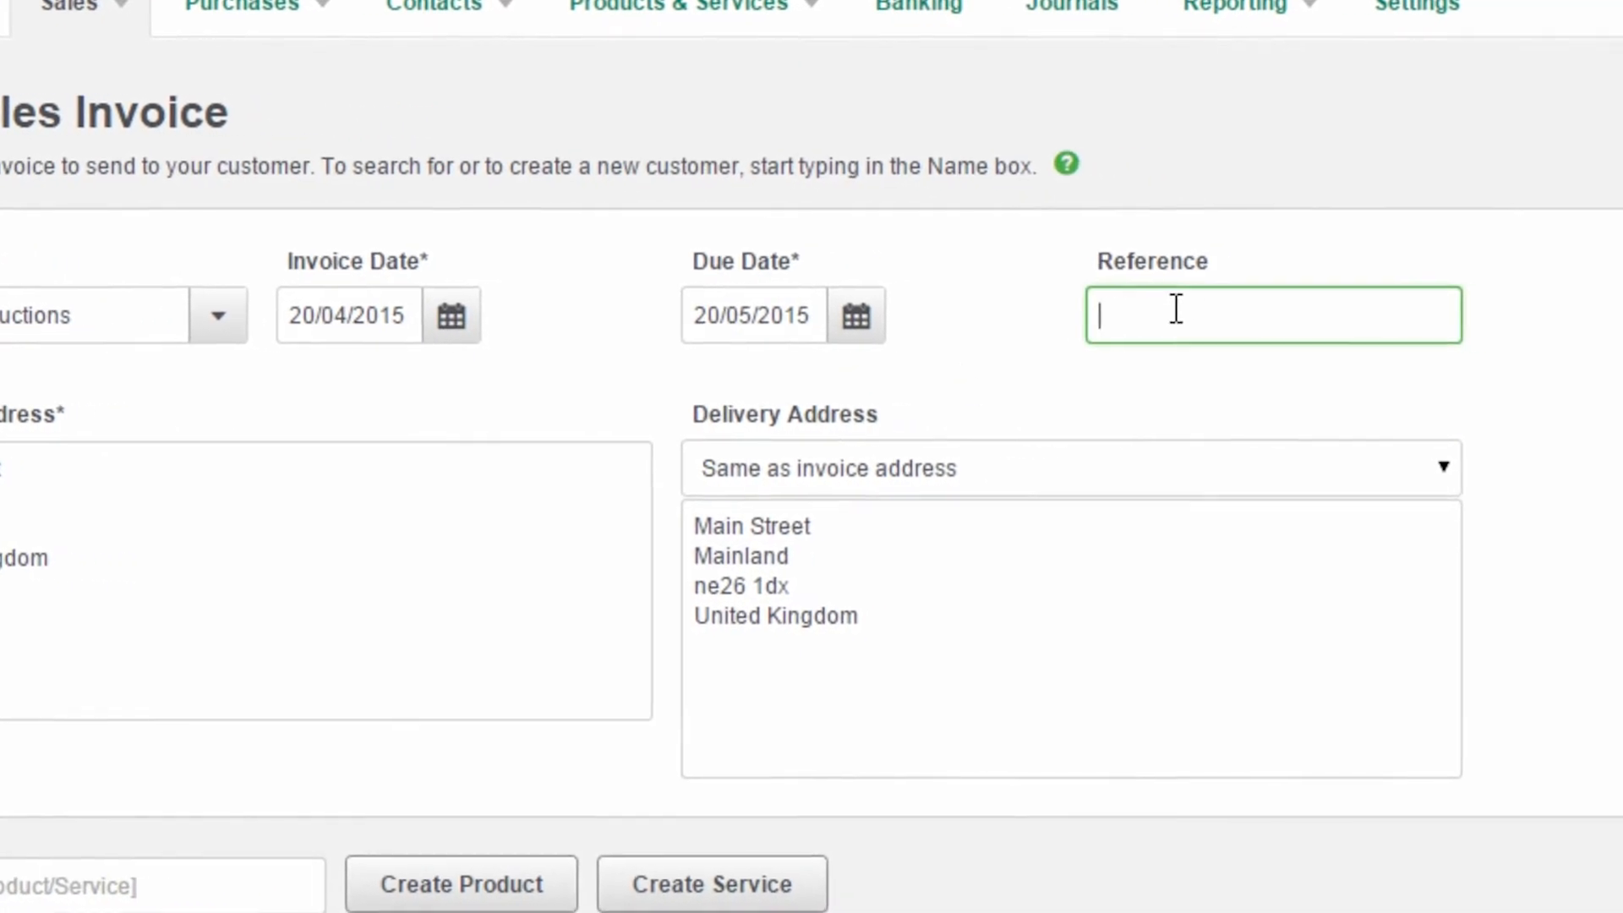
pyautogui.write('123')
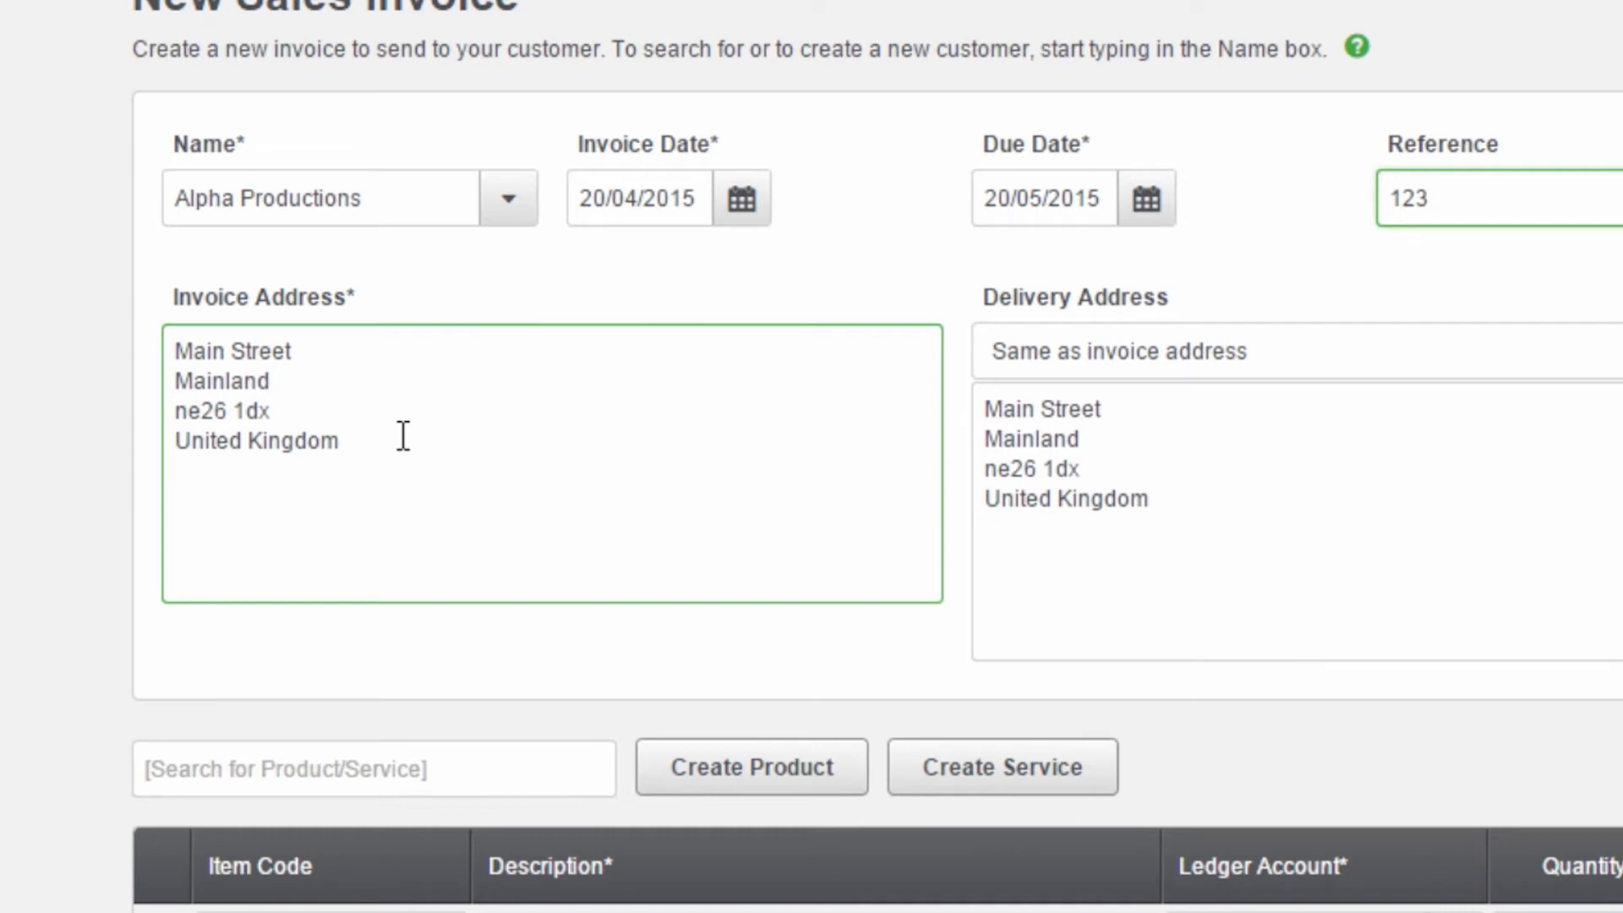
pyautogui.click(403, 436)
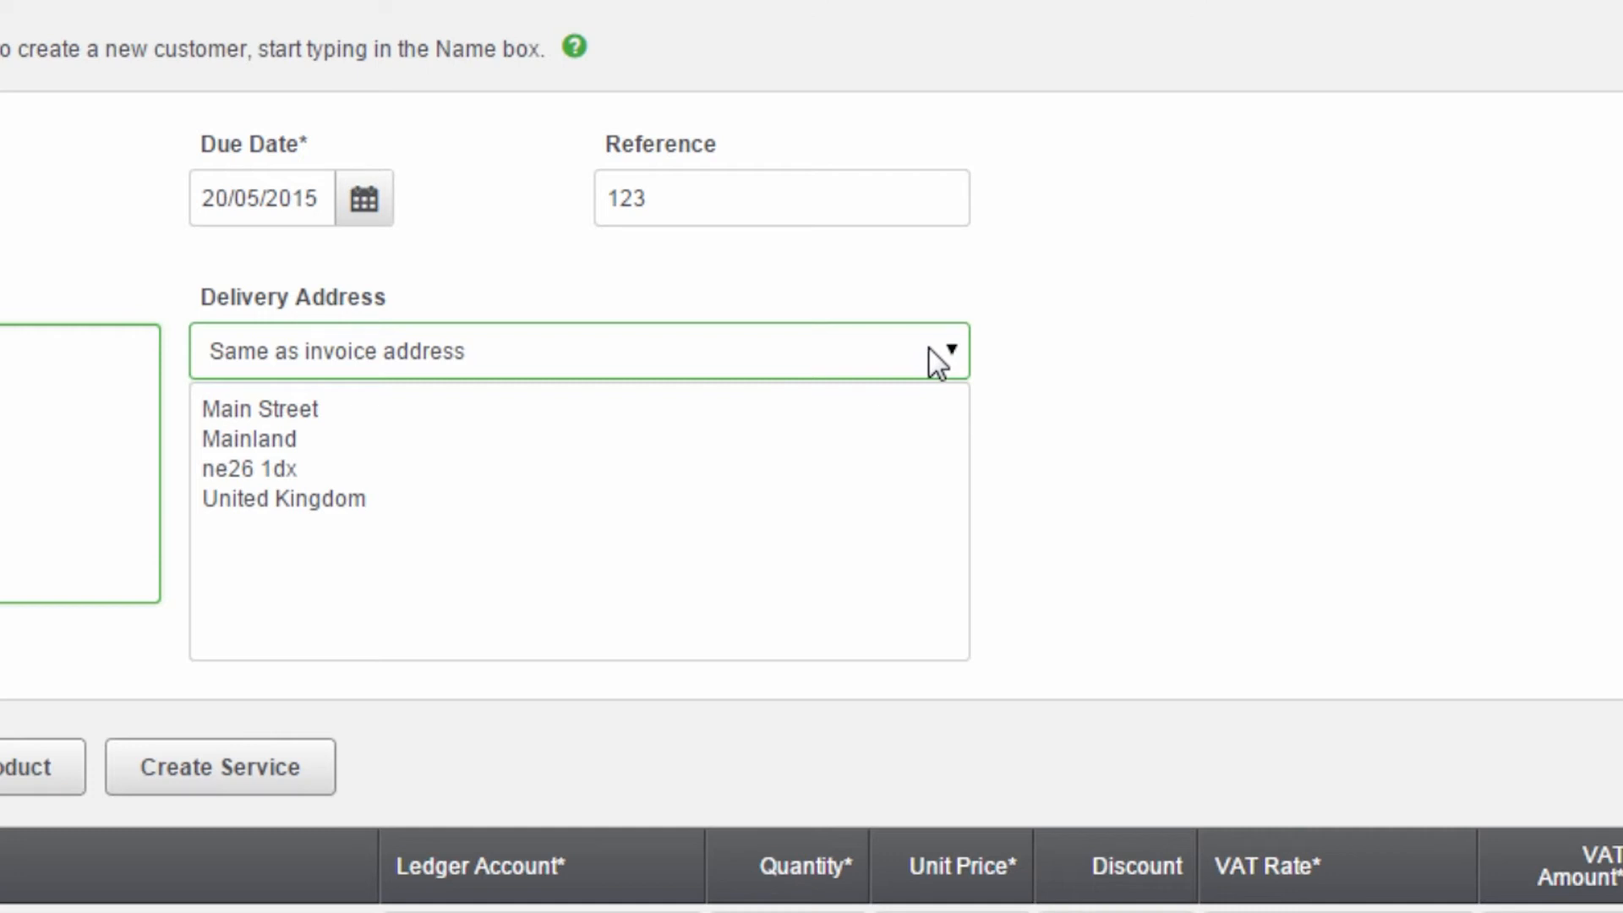
# - Try the Custom delivery address option, then set the invoice's delivery address to Main Address
pyautogui.click(943, 352)
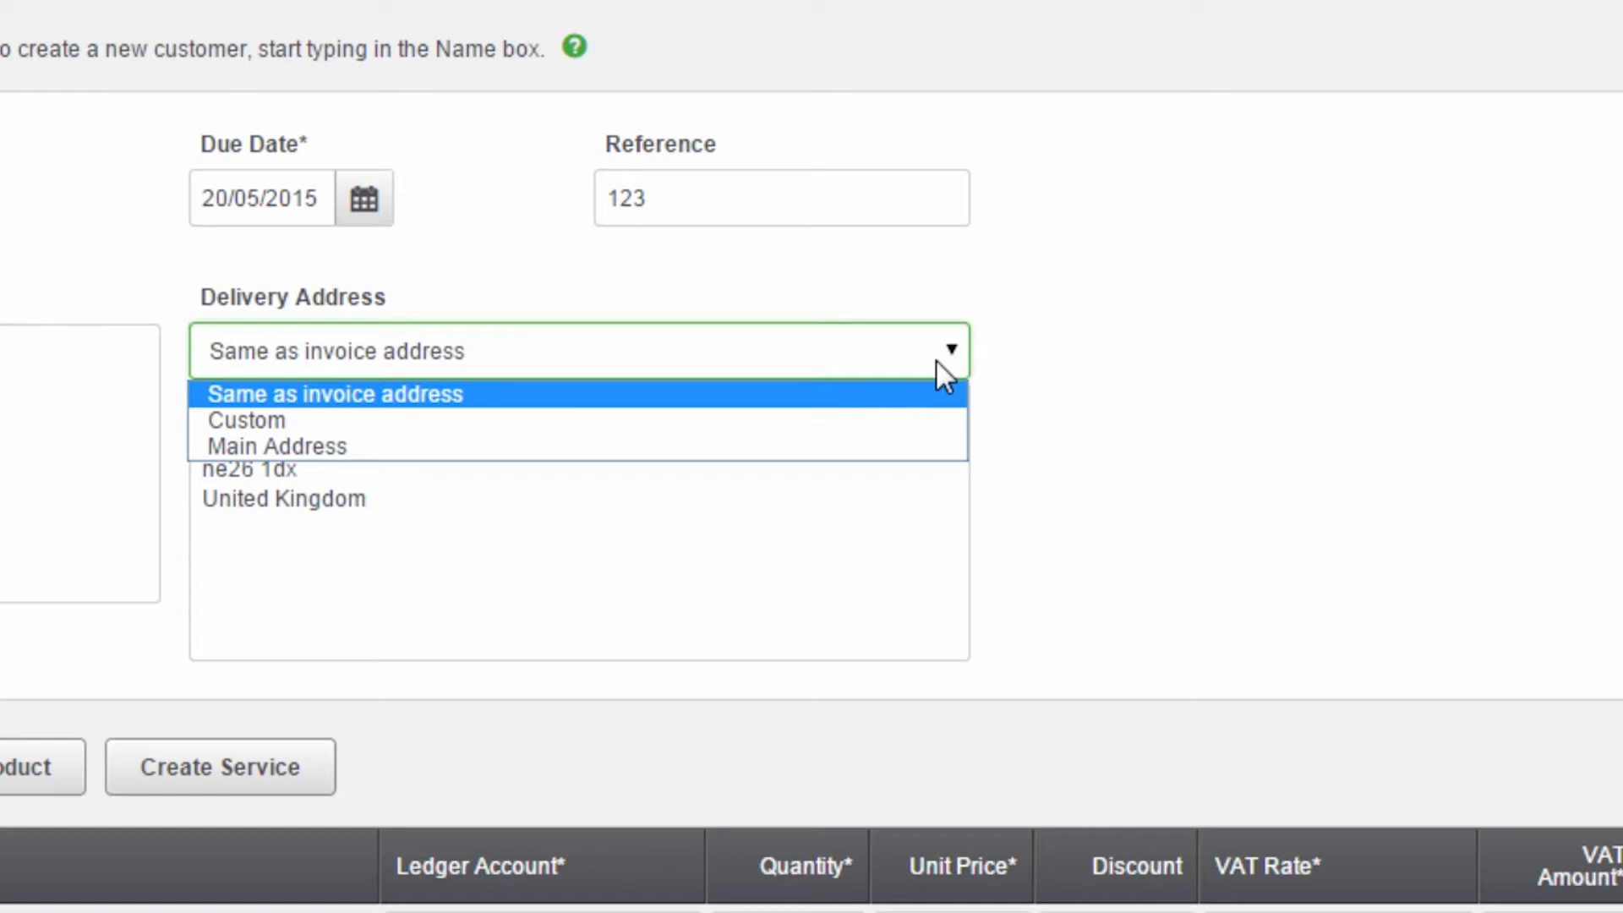
pyautogui.click(879, 420)
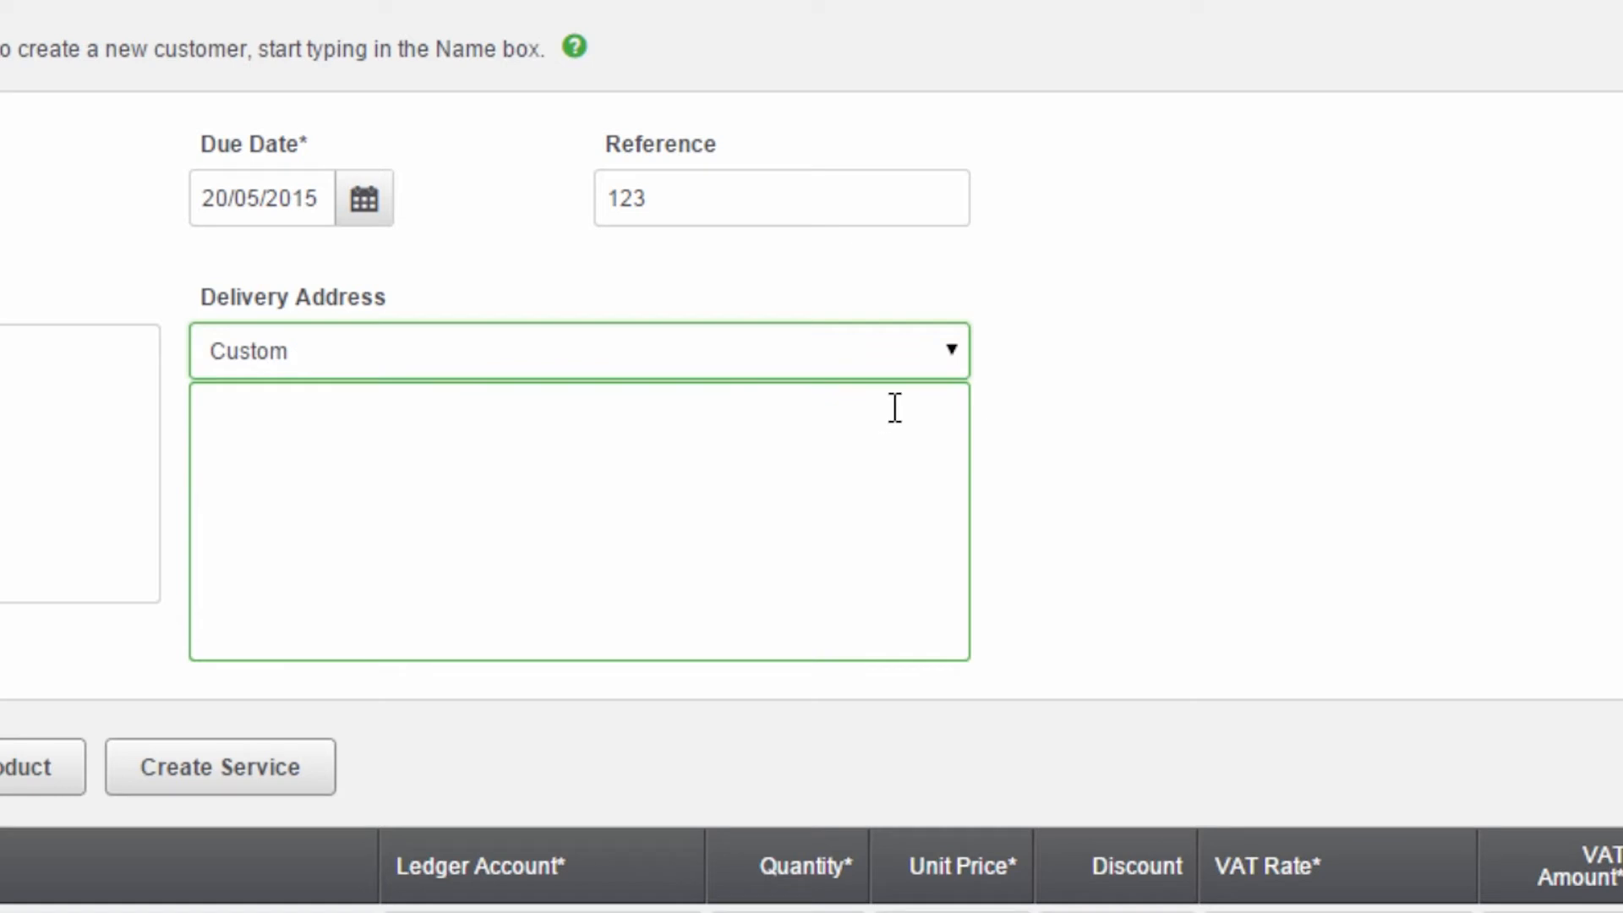
pyautogui.click(931, 360)
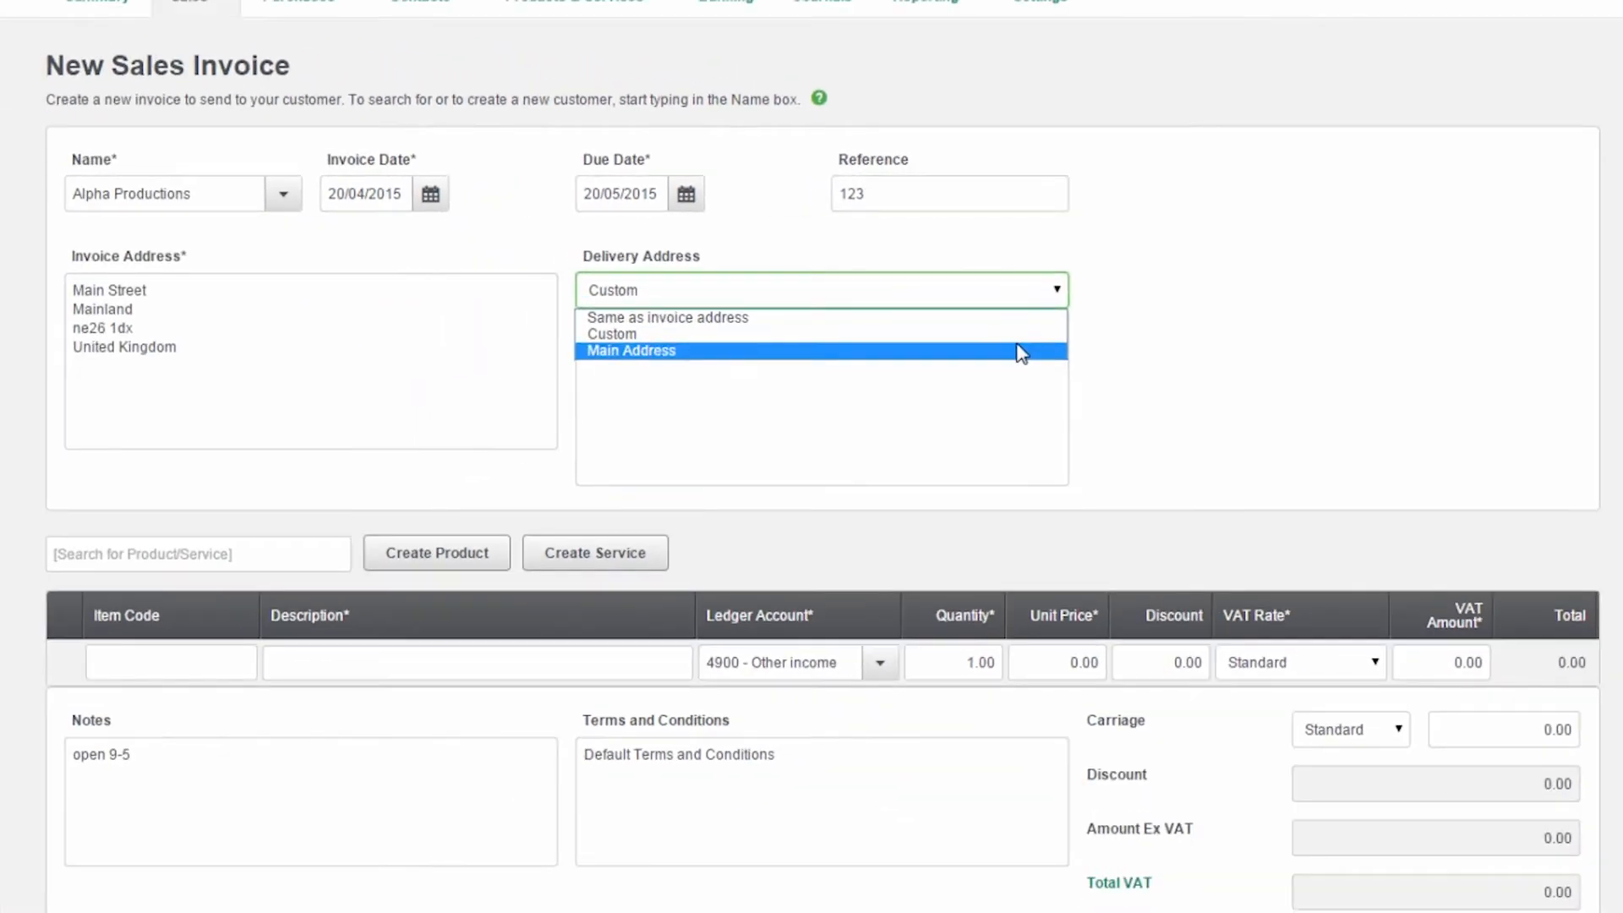
pyautogui.click(971, 394)
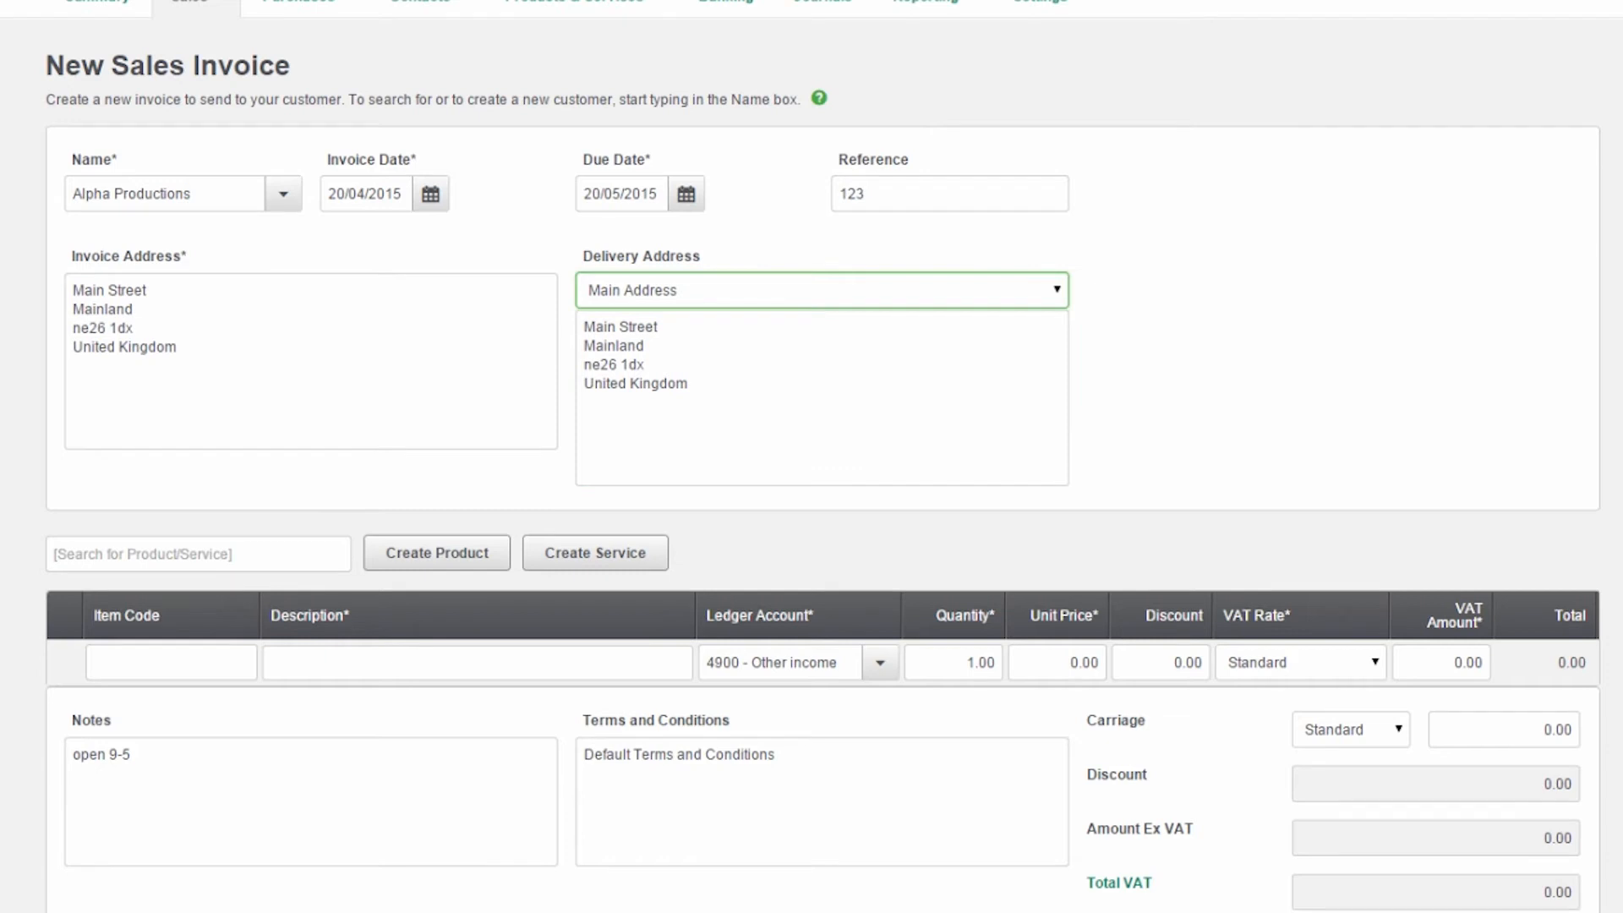
# - Find the product A Prototype Product (321) and add it as the first invoice line
pyautogui.scroll(-2, 812, 456)
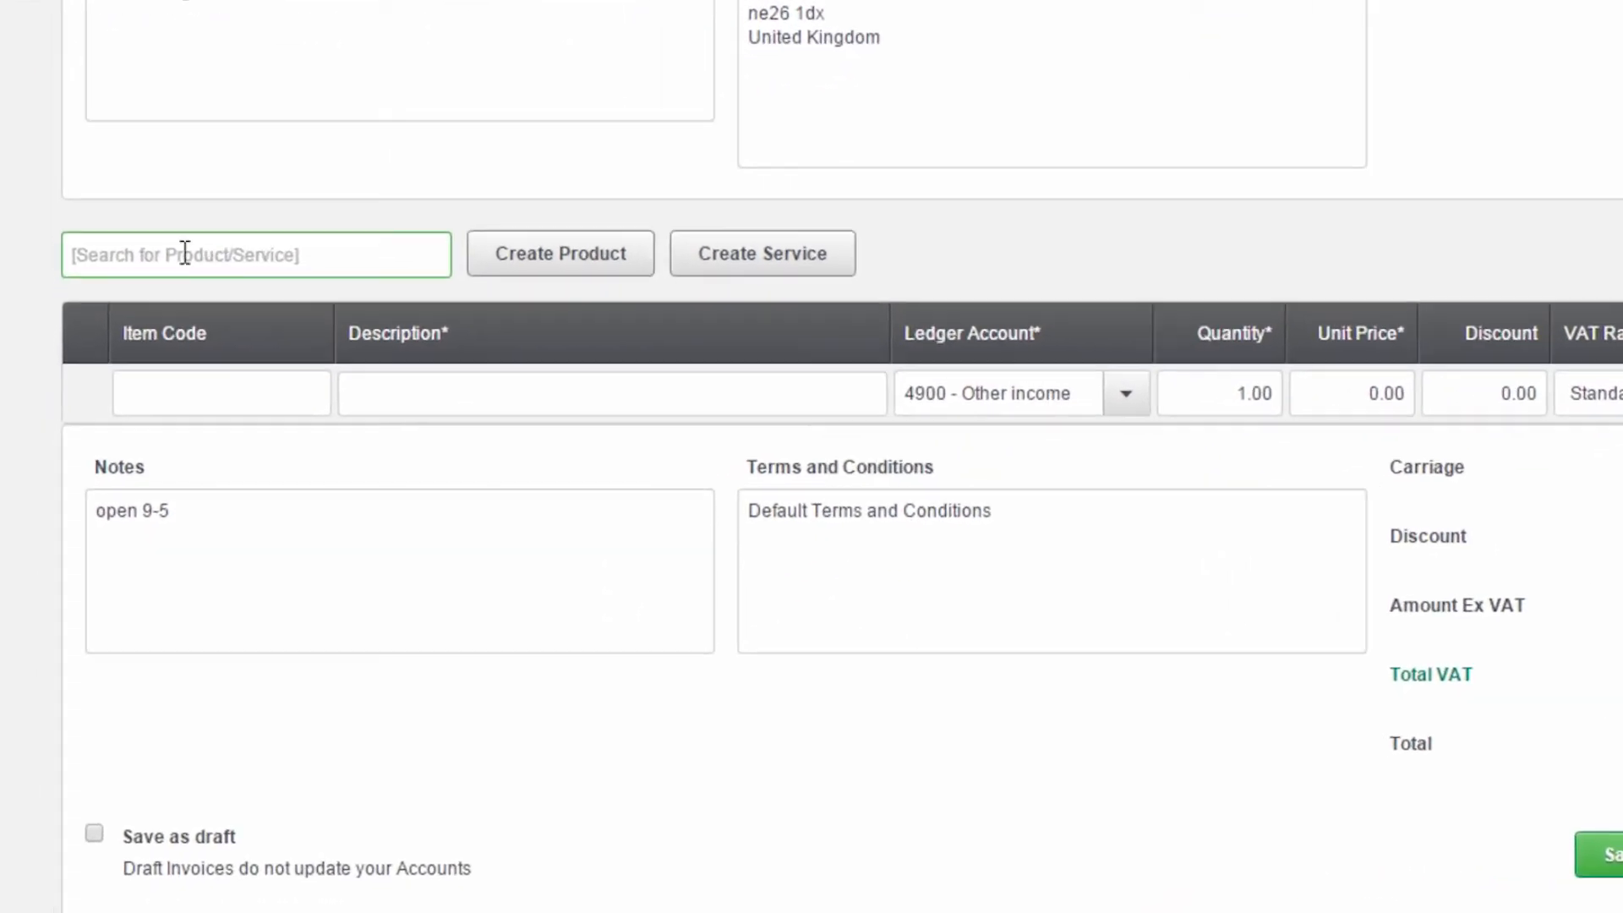
pyautogui.click(133, 255)
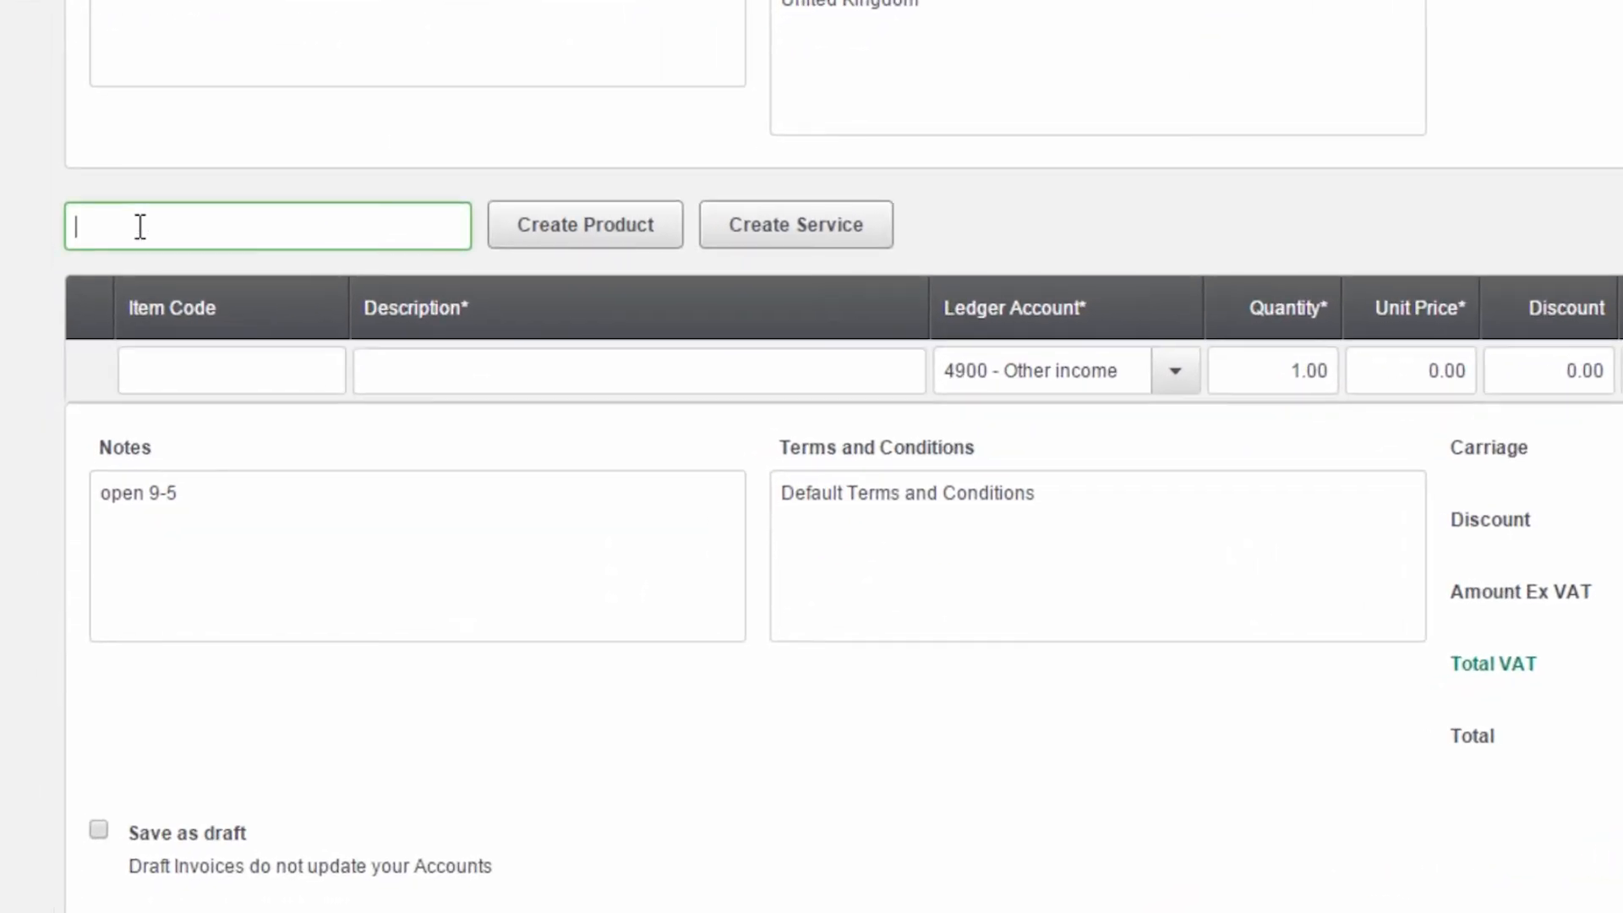
pyautogui.write('a')
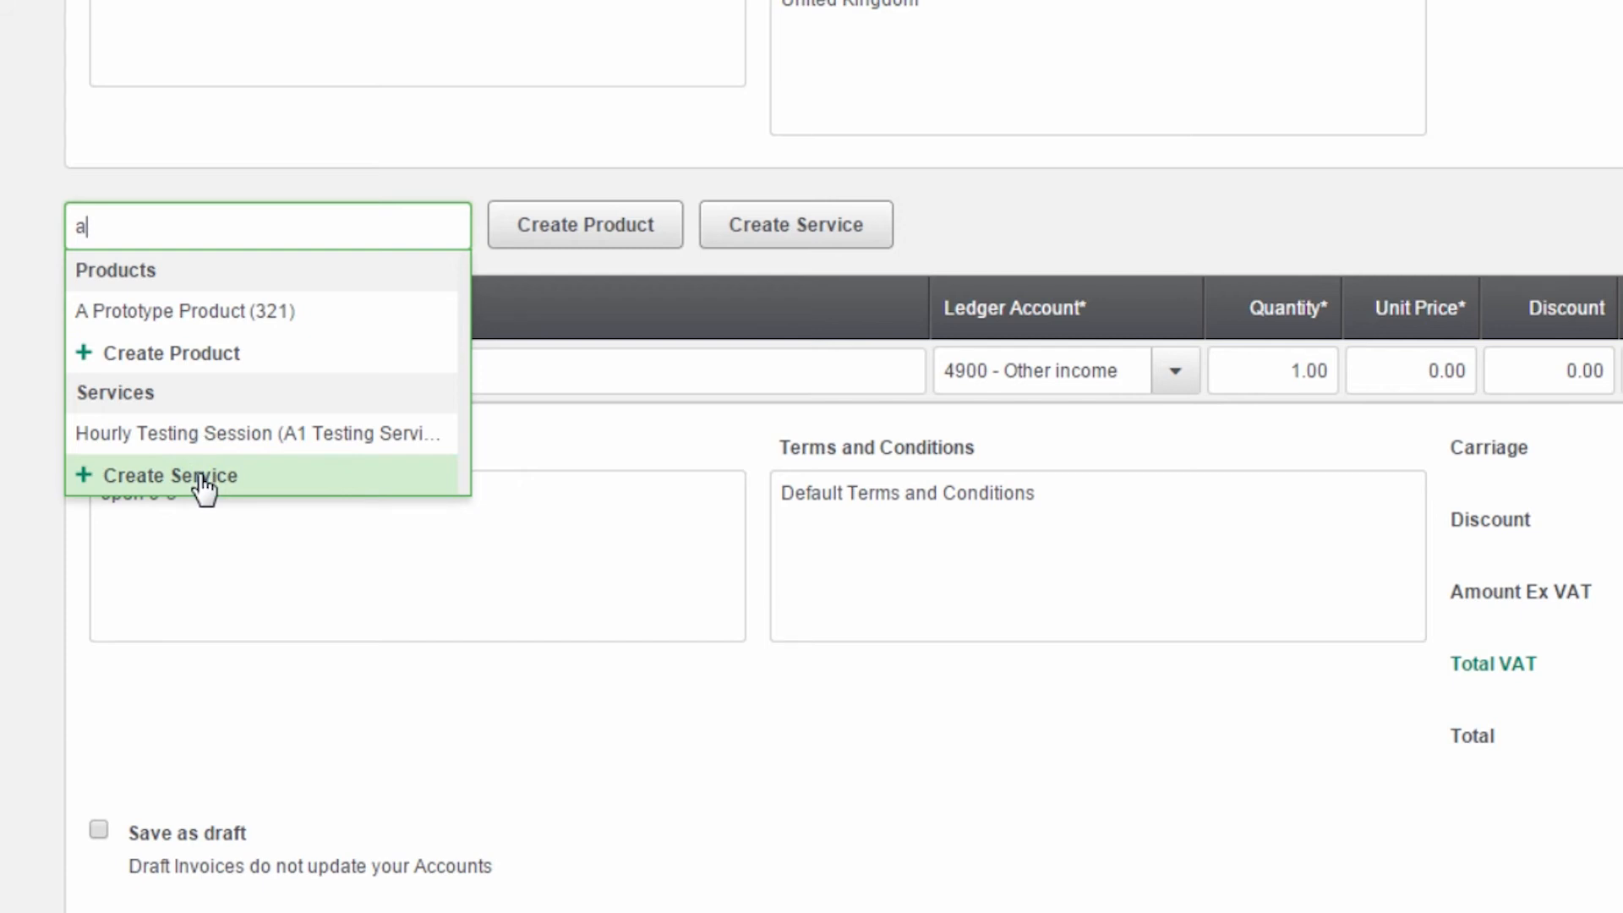
pyautogui.click(191, 322)
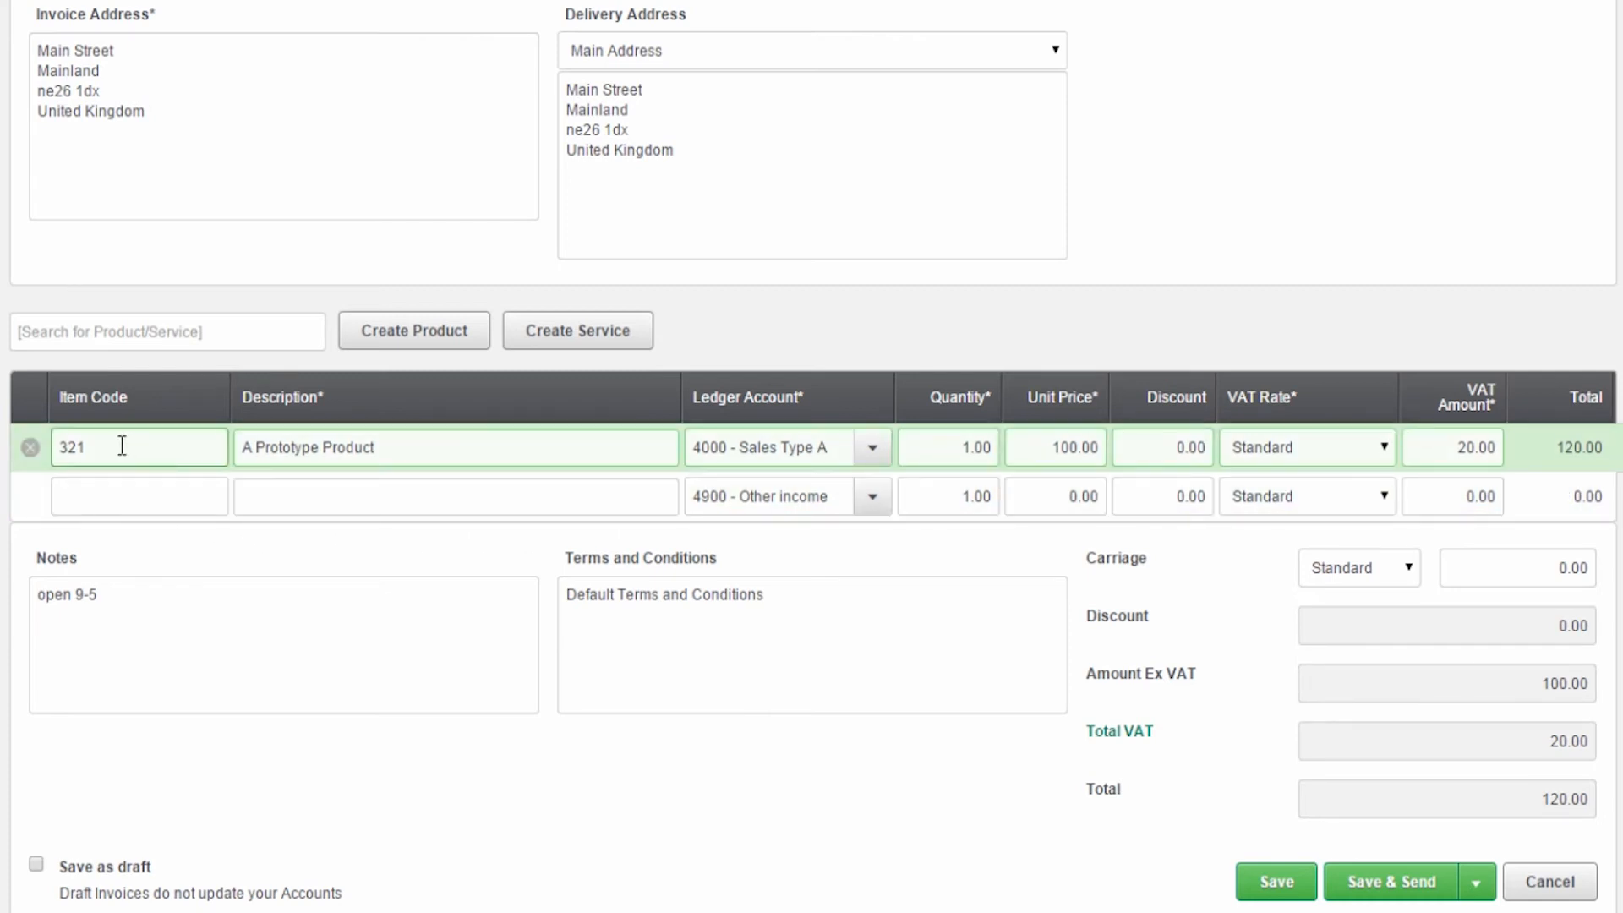
# - Add A Prototype Product (321) again as the second invoice line
pyautogui.click(89, 330)
pyautogui.write('a')
pyautogui.click(79, 409)
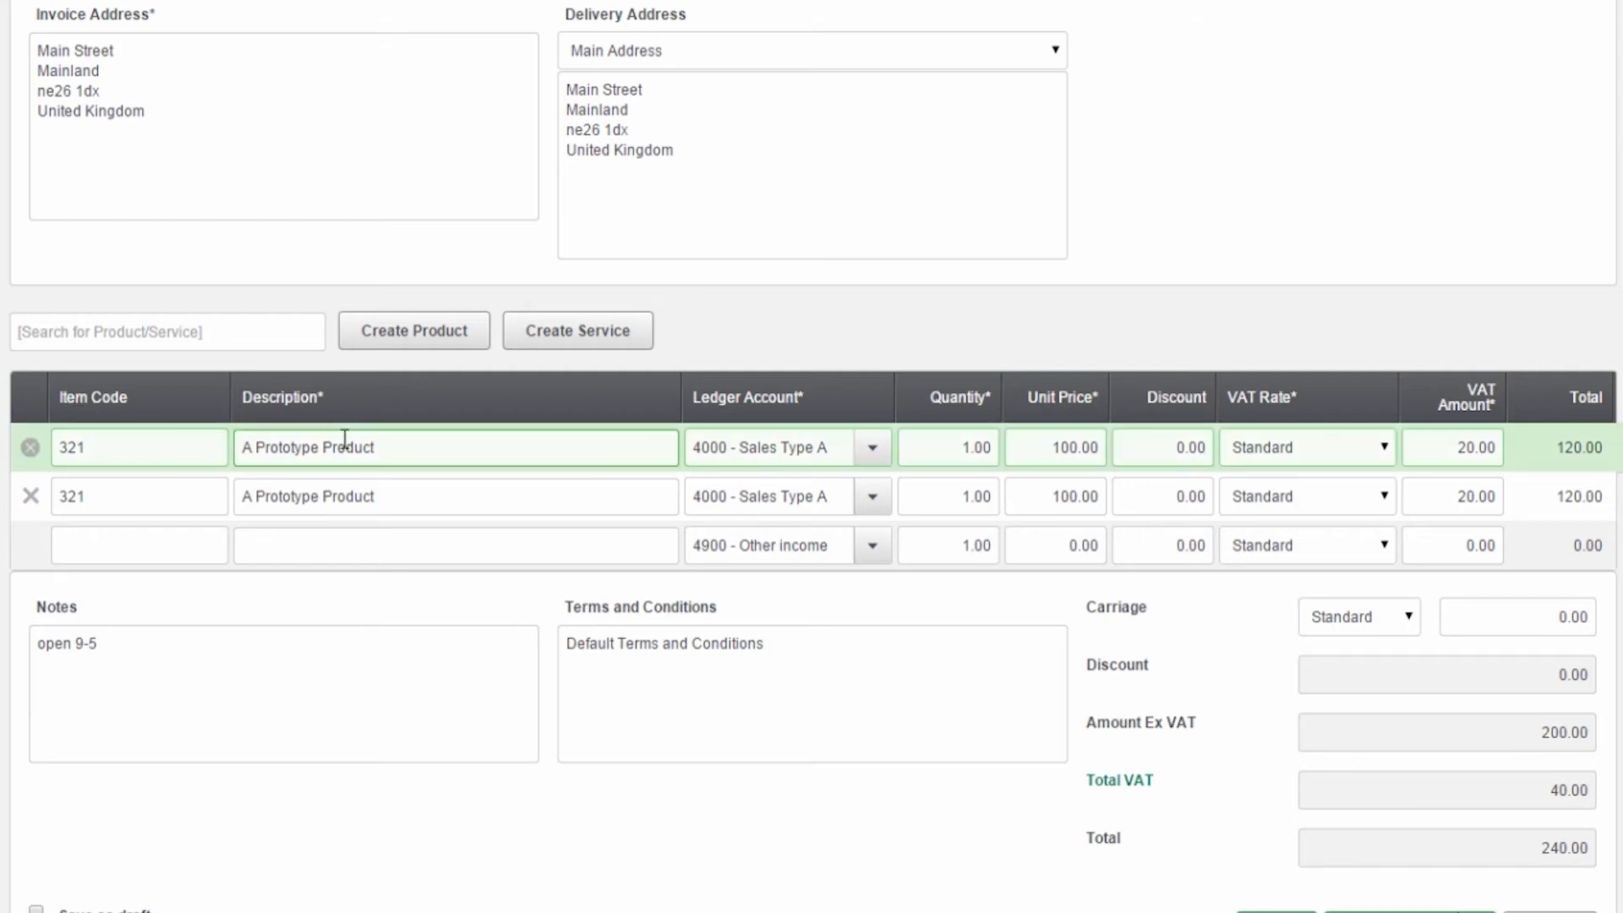
# - Set the ledger account of the first invoice line to 4900 - Other income
pyautogui.moveTo(377, 446); pyautogui.dragTo(245, 441)
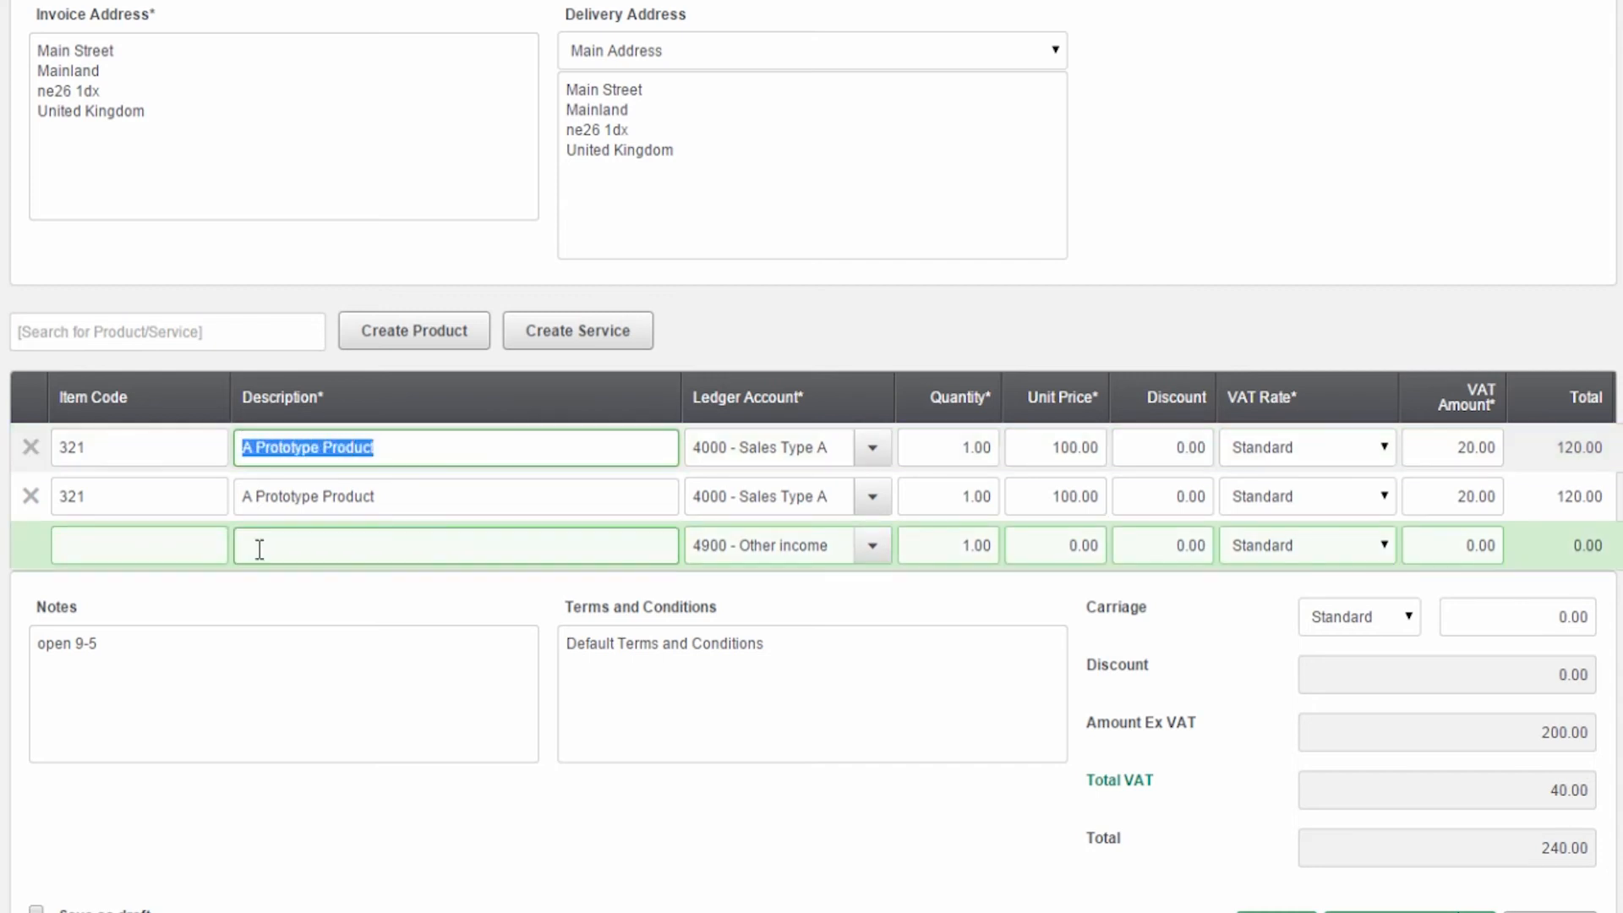
pyautogui.click(879, 448)
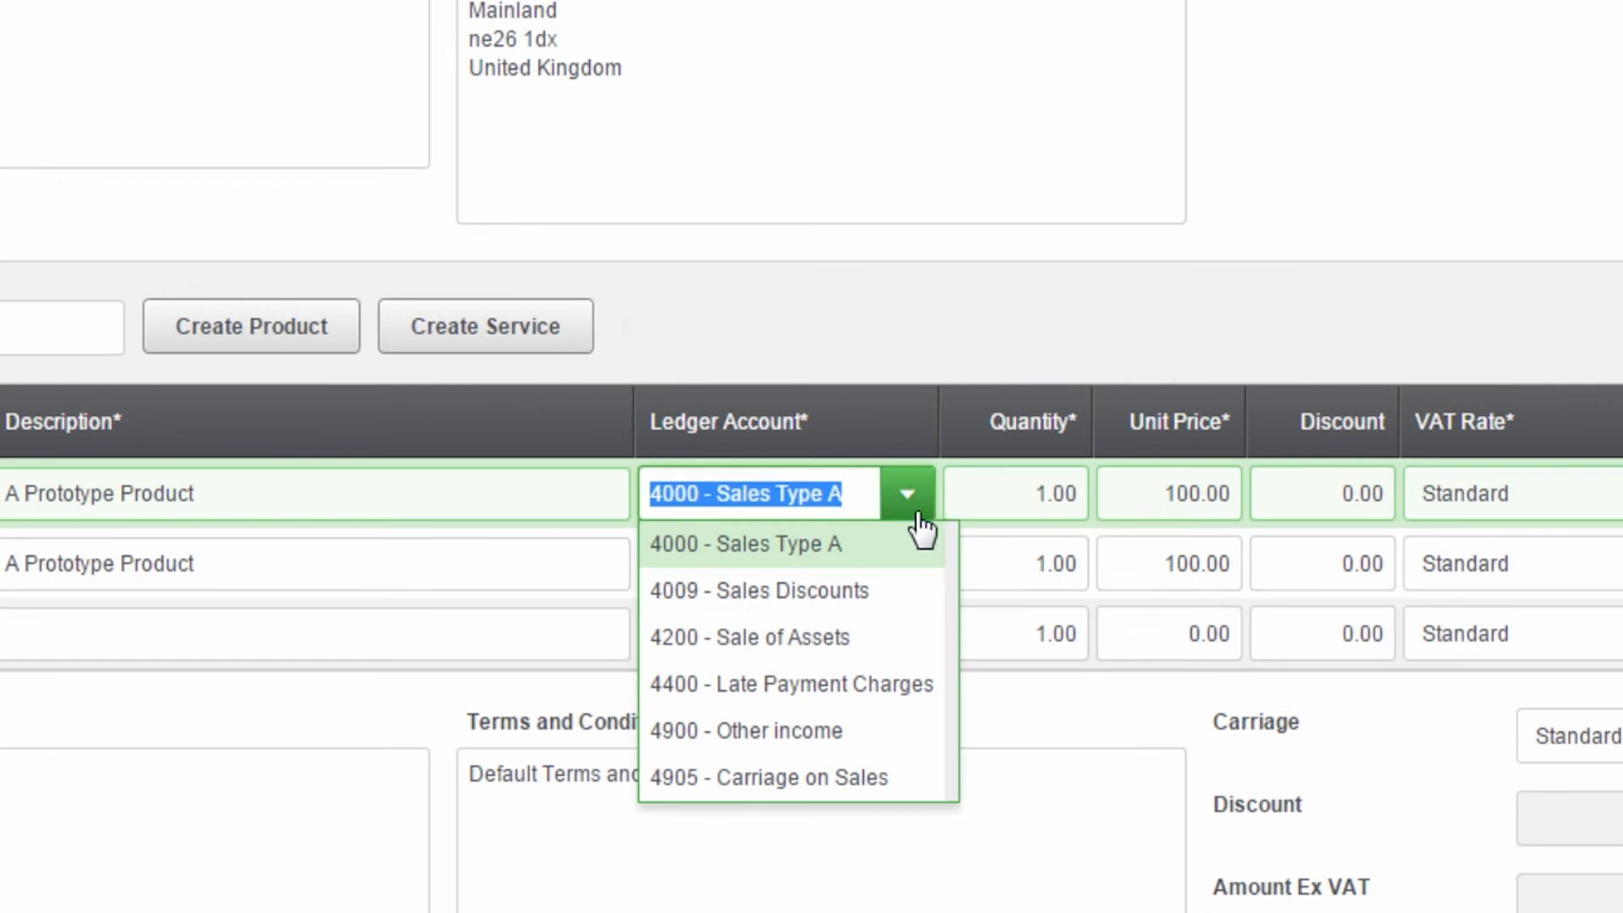
pyautogui.click(858, 741)
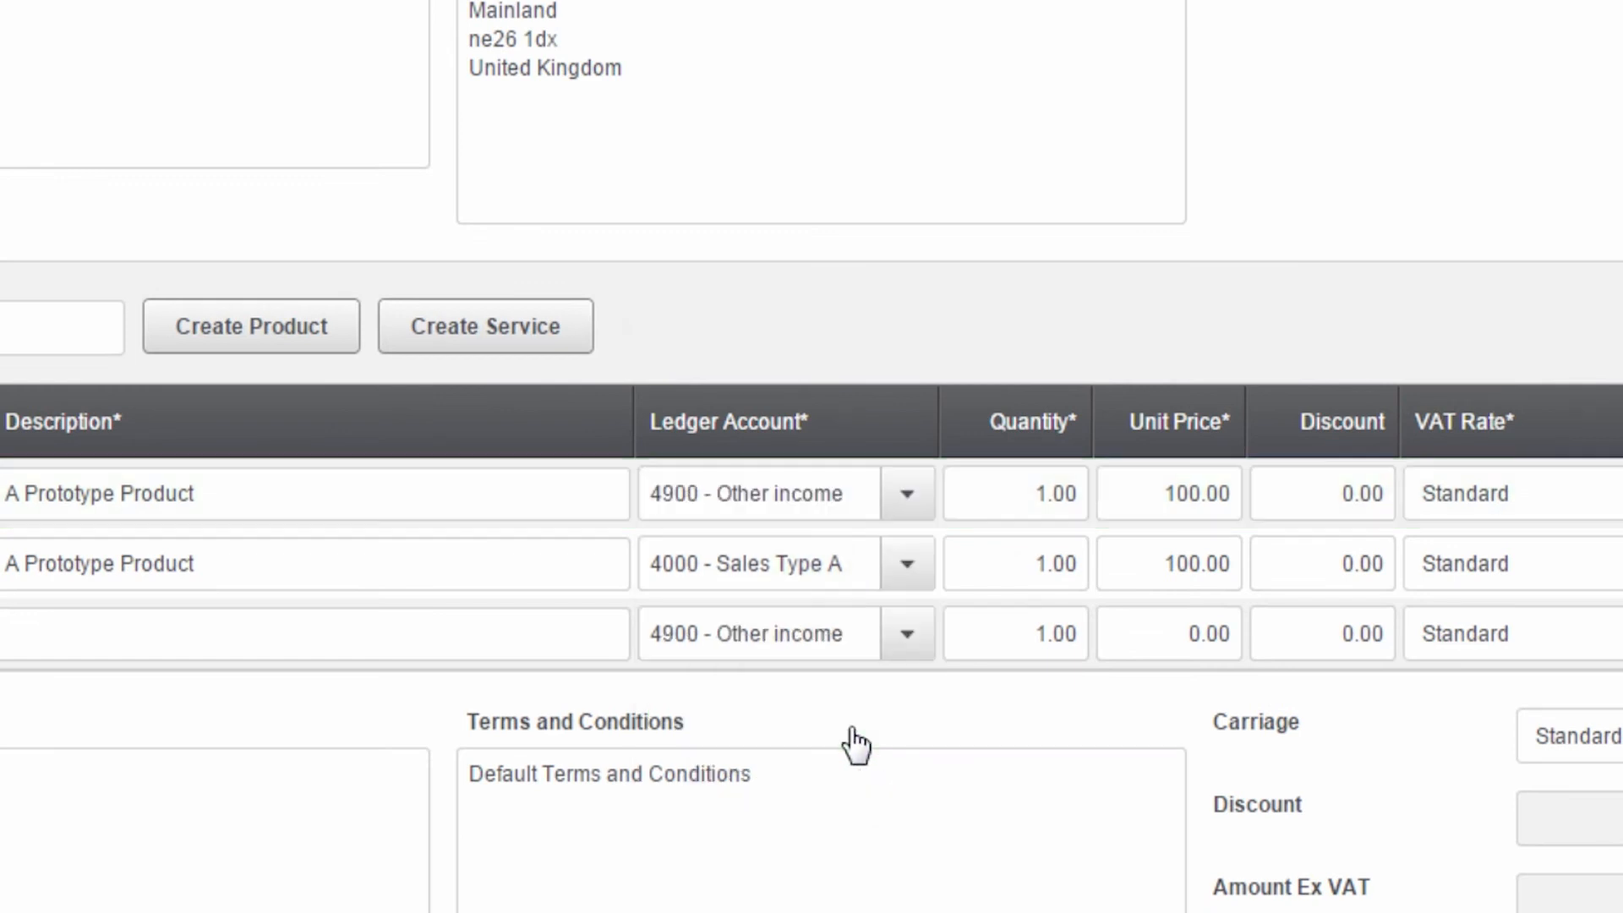
# - Review the VAT rate and department options for the first invoice line, keeping Standard and None
pyautogui.click(1041, 490)
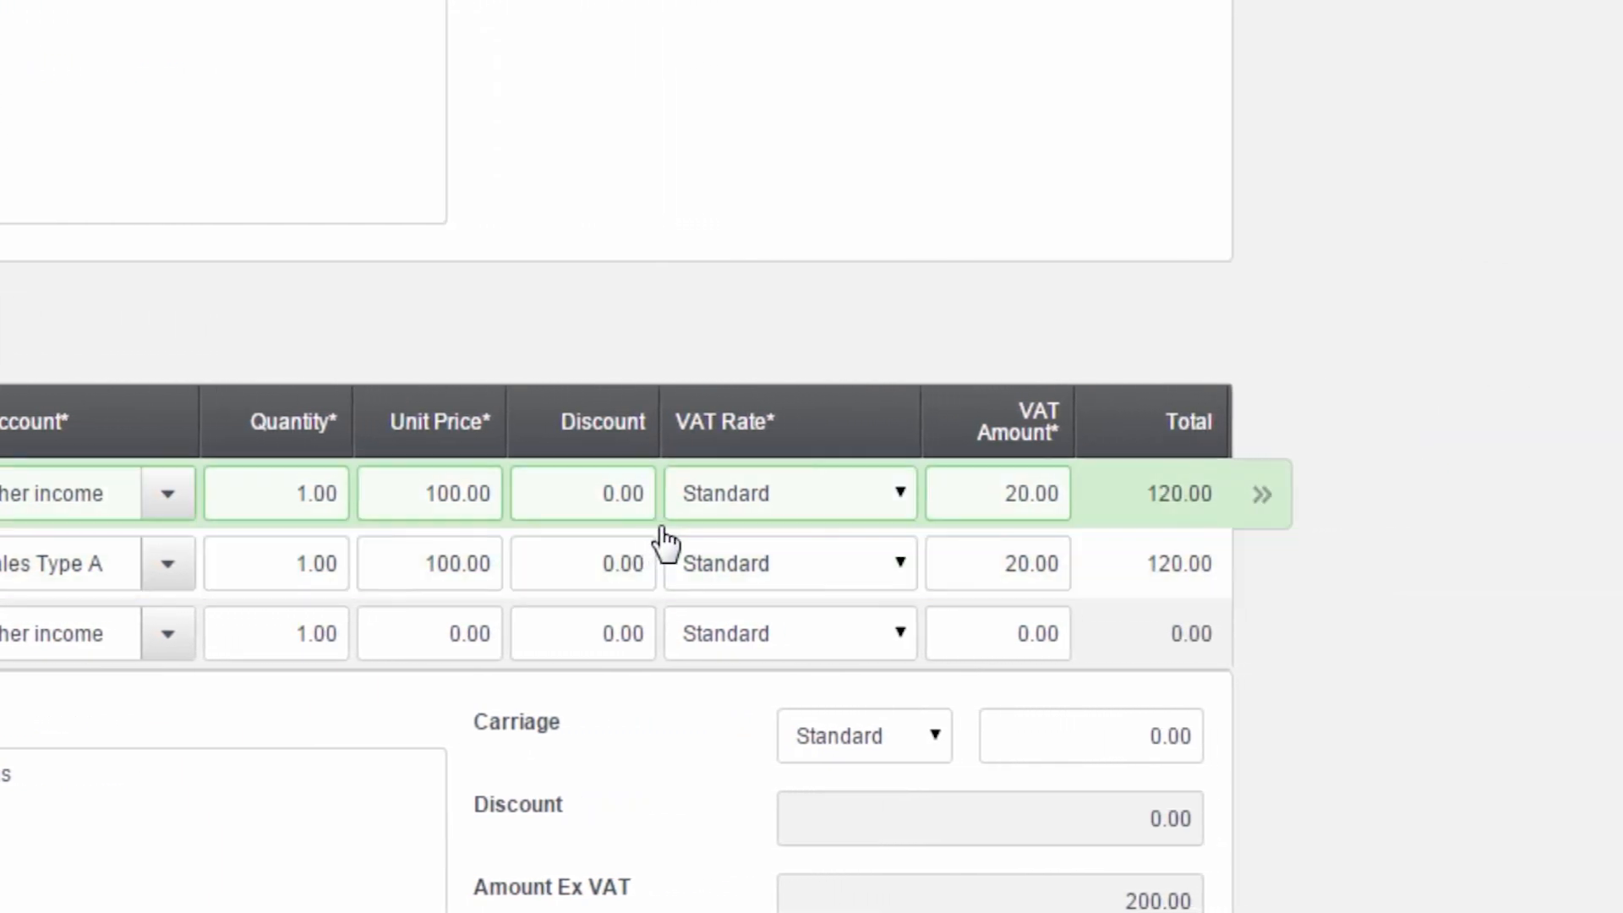
pyautogui.click(899, 503)
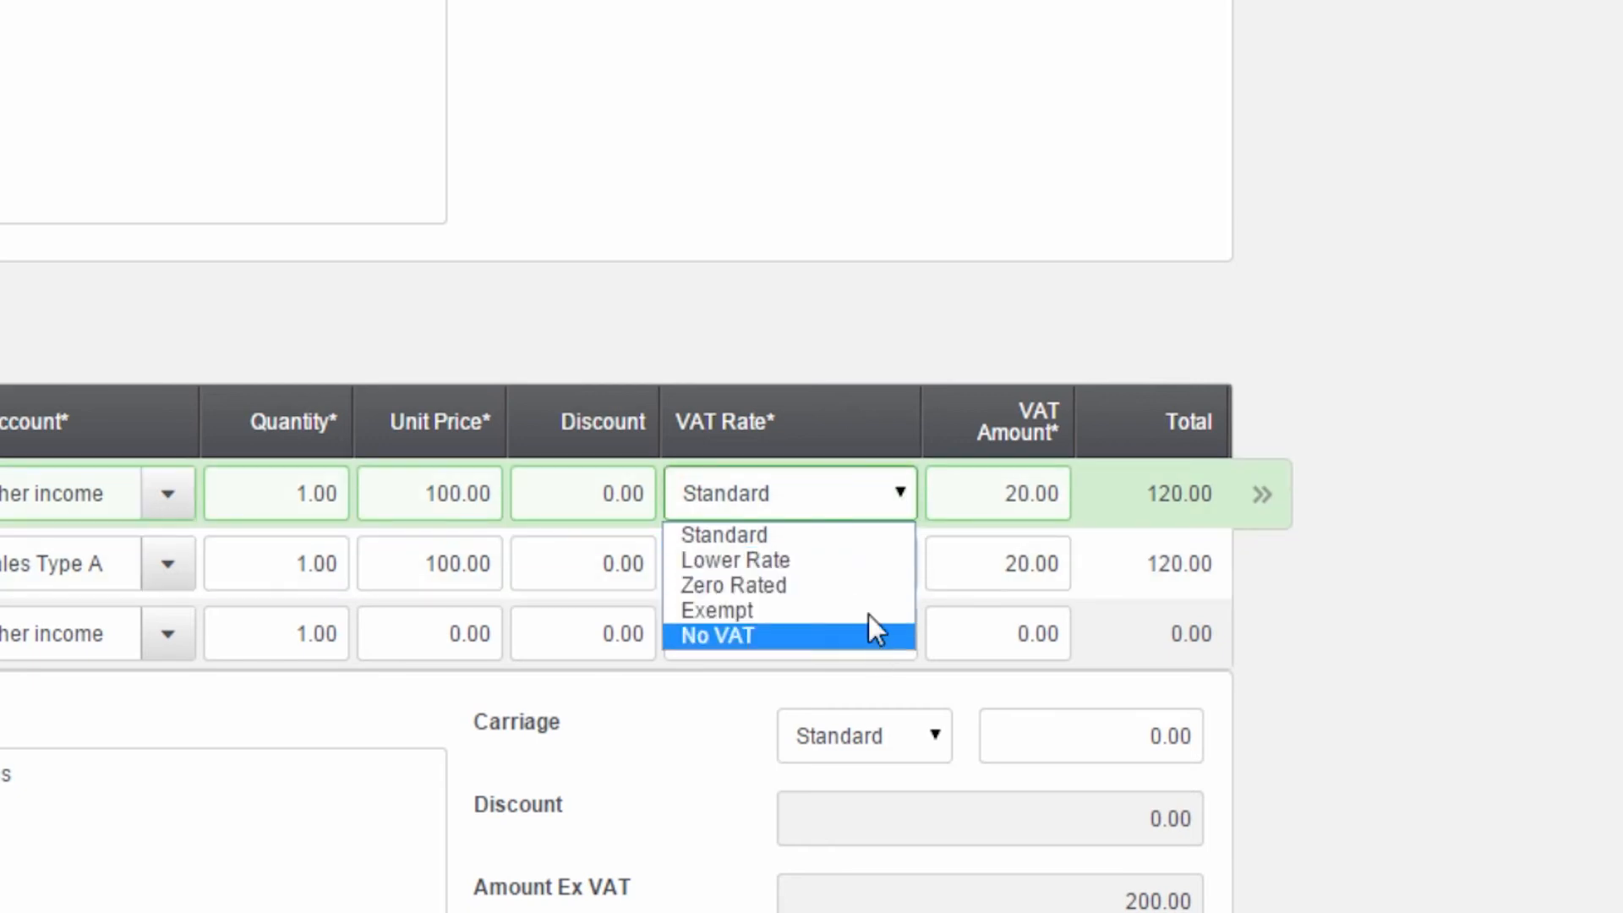
pyautogui.click(847, 537)
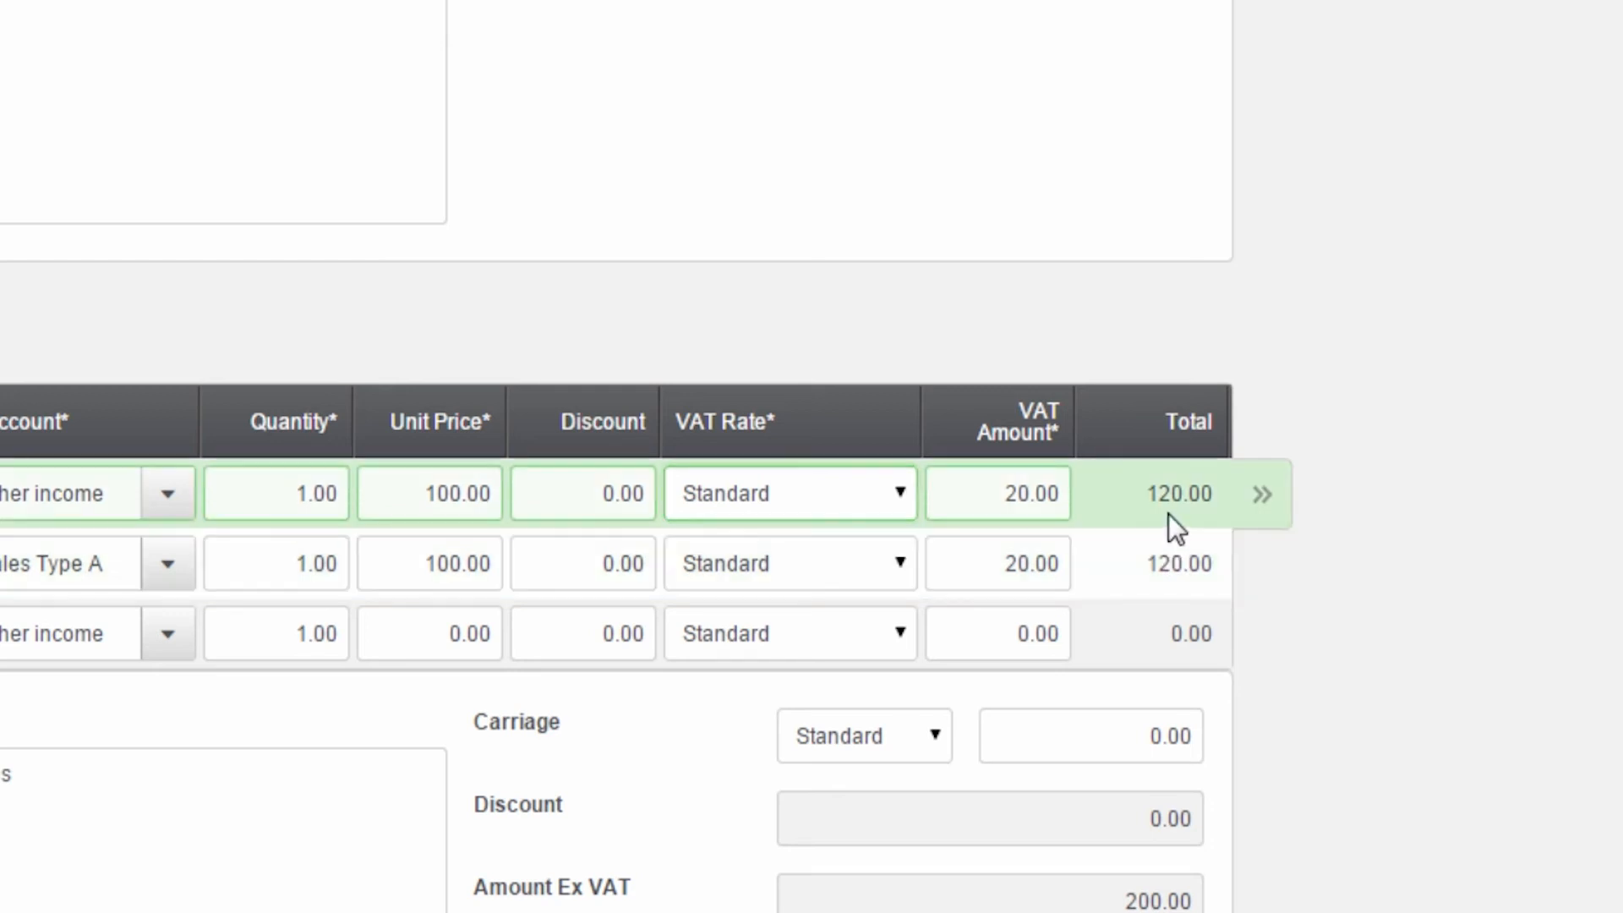
pyautogui.click(1266, 510)
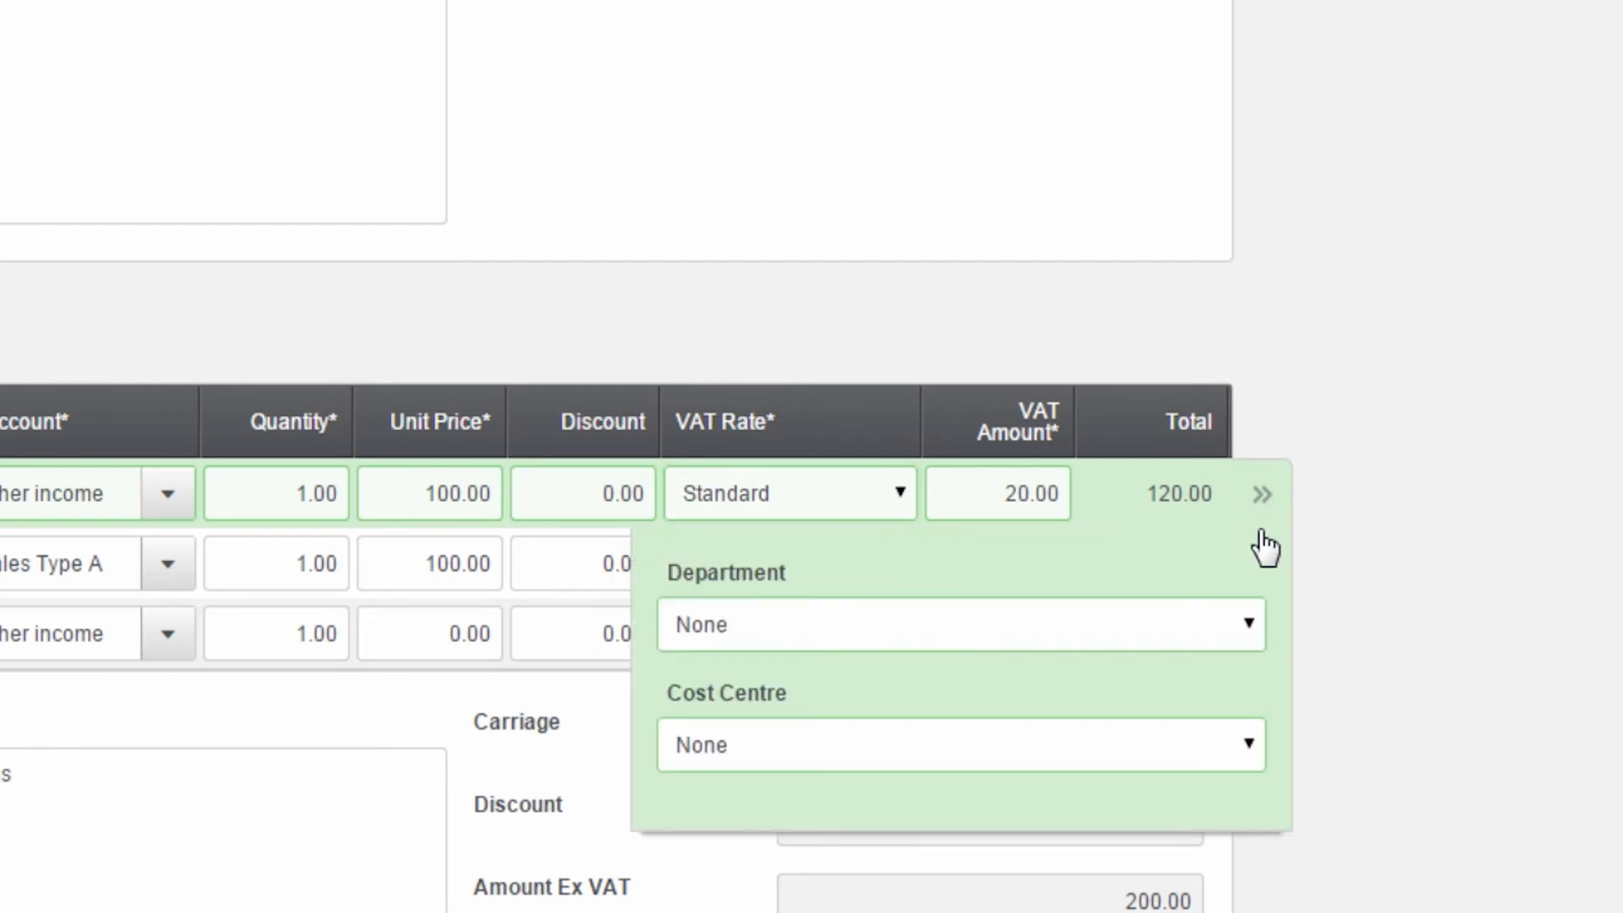
pyautogui.click(1250, 626)
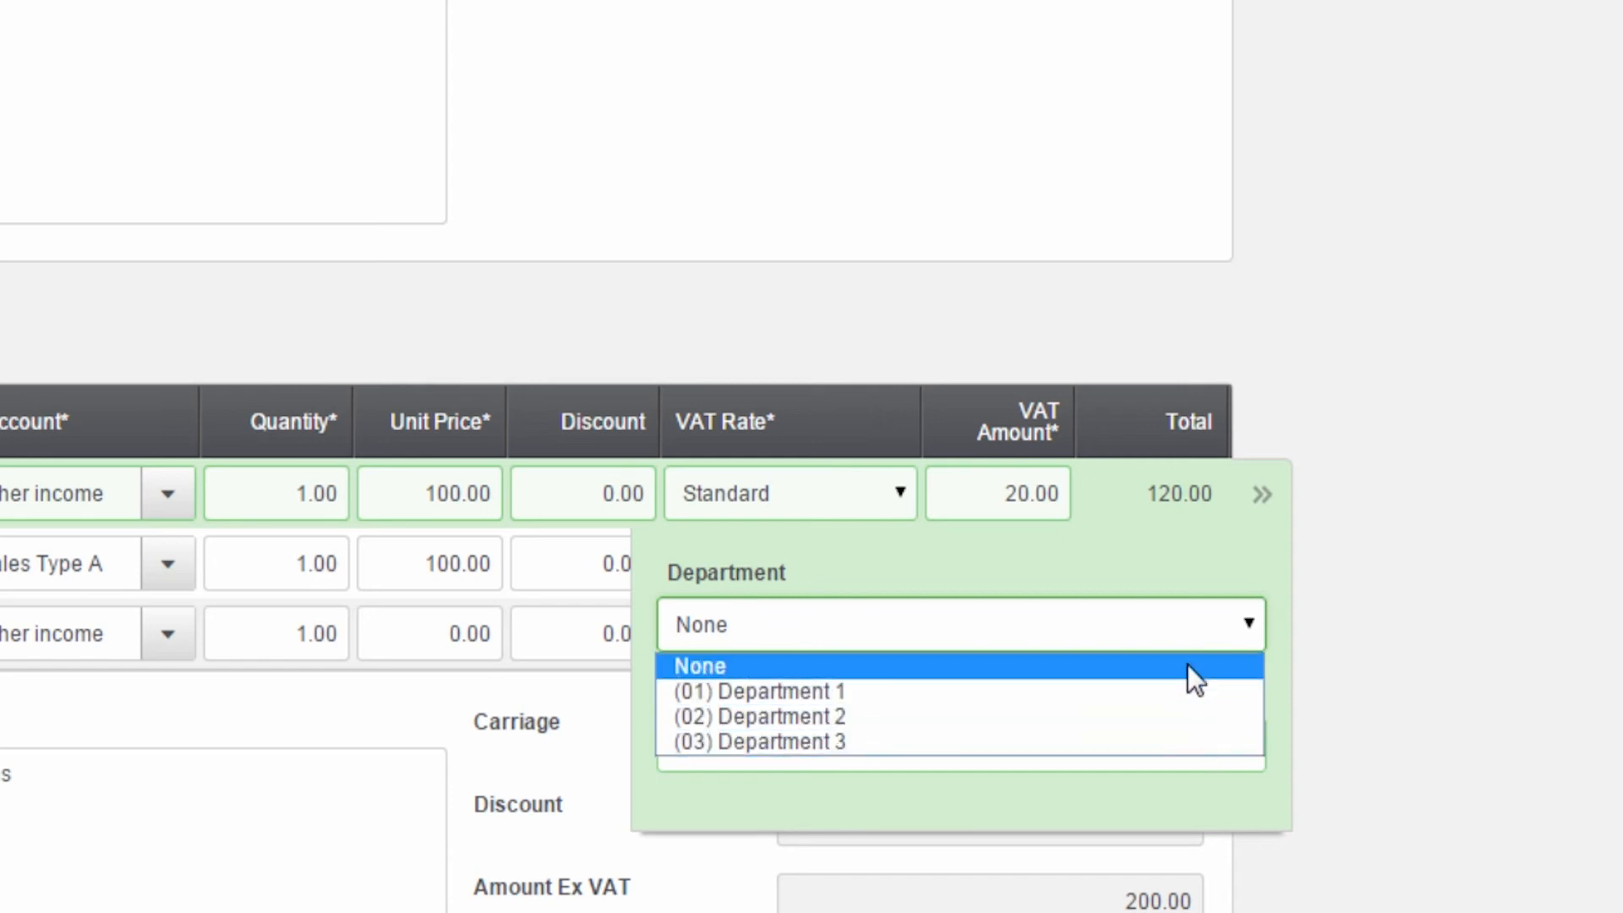
pyautogui.click(1188, 664)
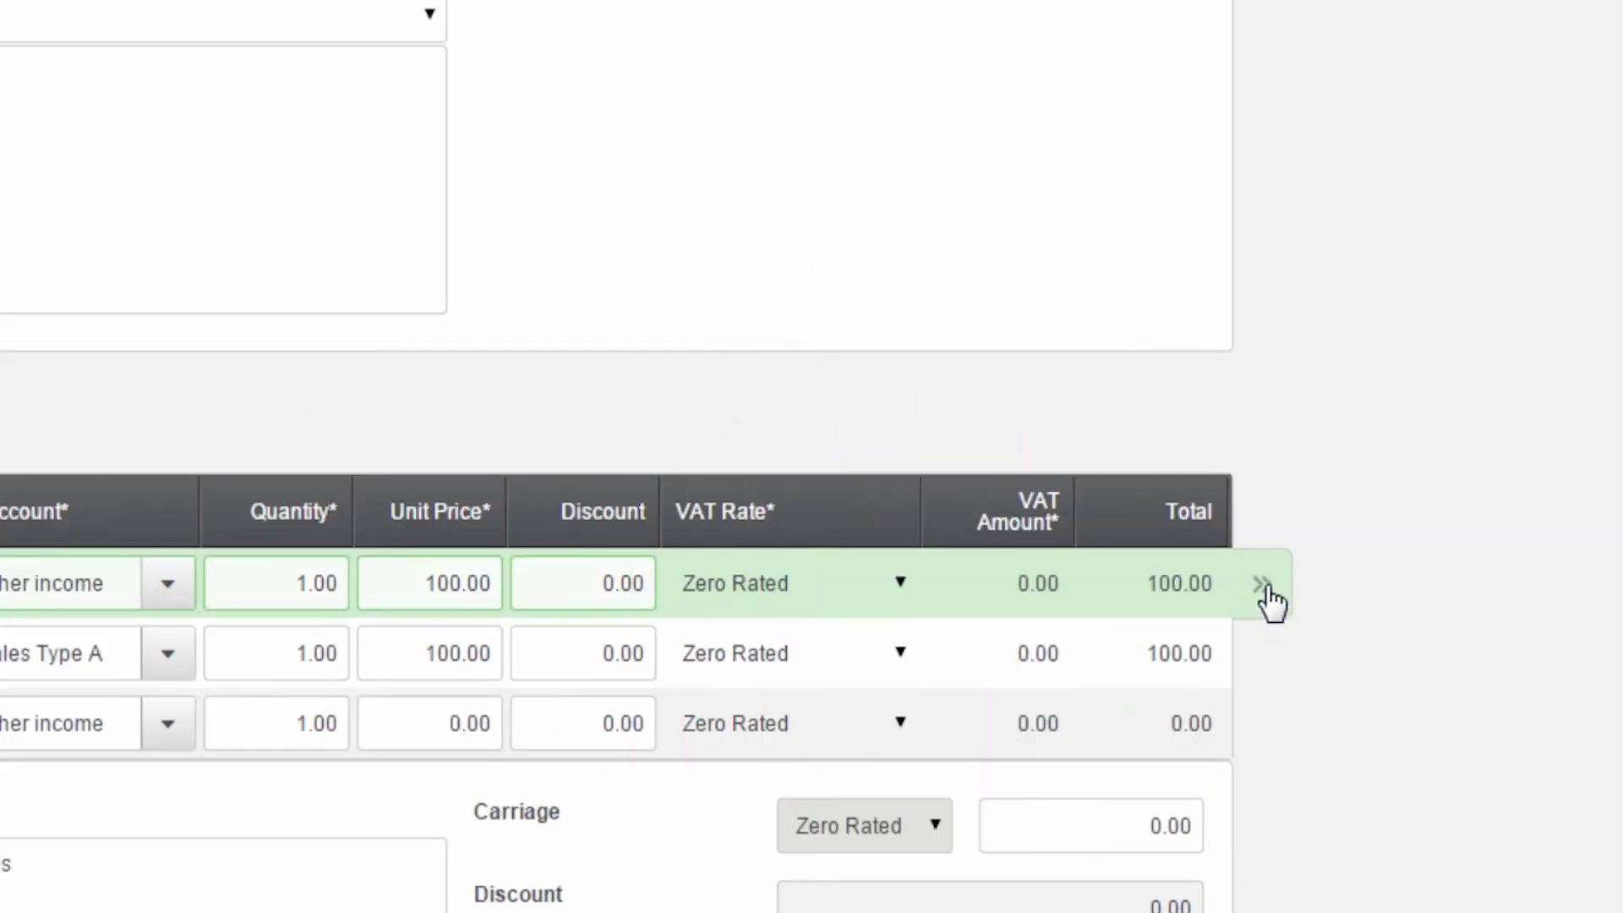
# - Set the first line's EU Goods/Services to Goods (and related services) and its EU sales description to This supply is an intra-community supply
pyautogui.click(1271, 598)
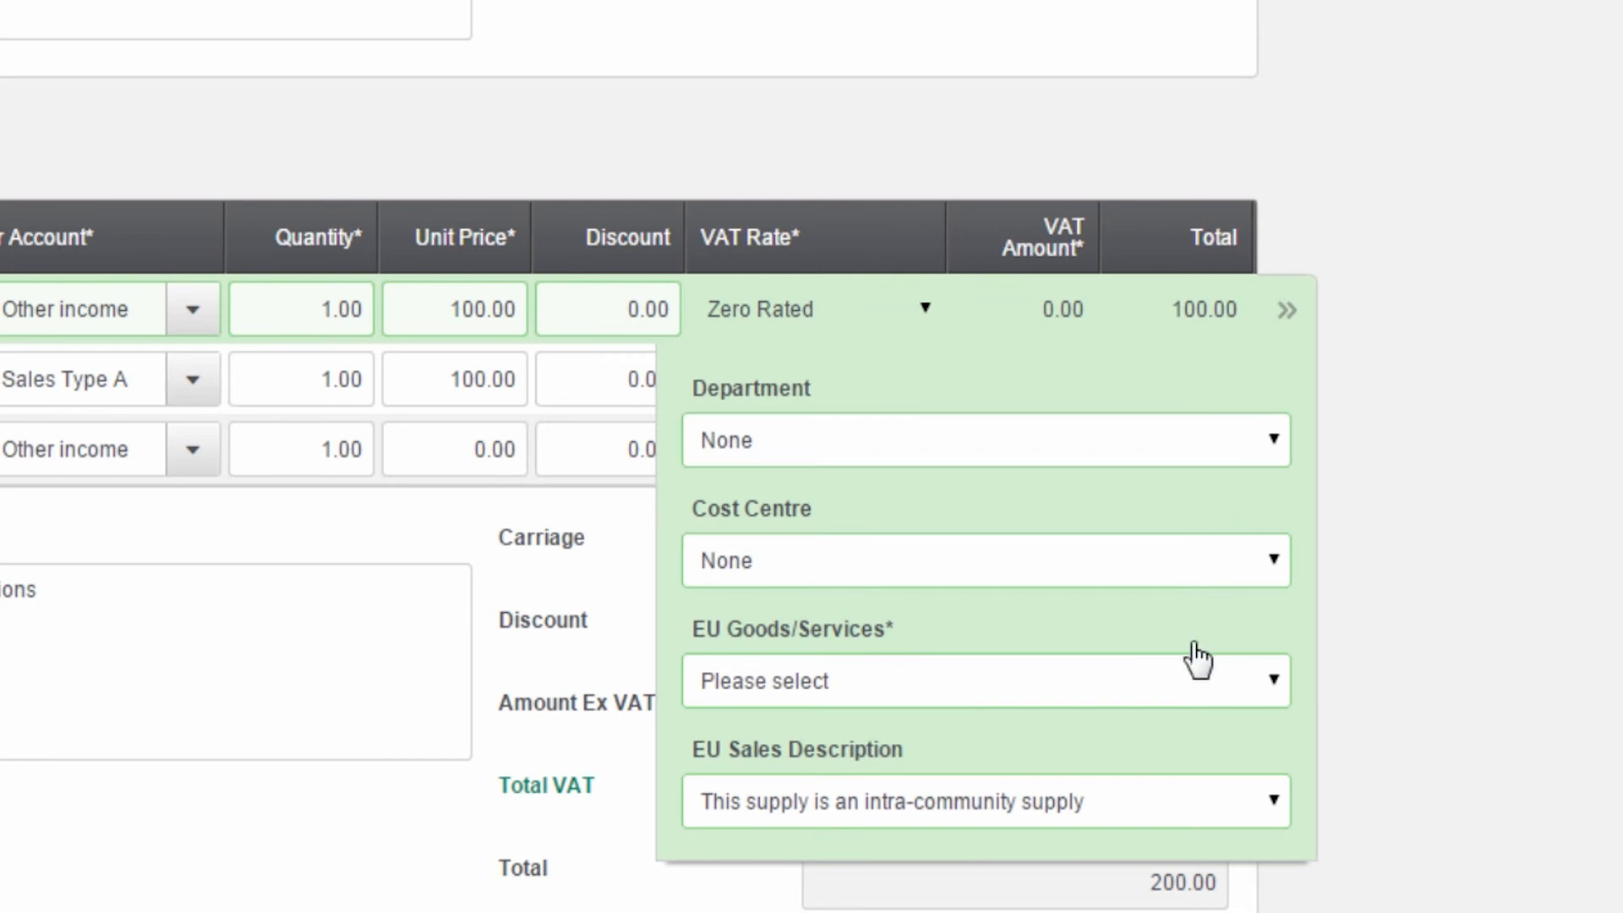
pyautogui.click(1156, 687)
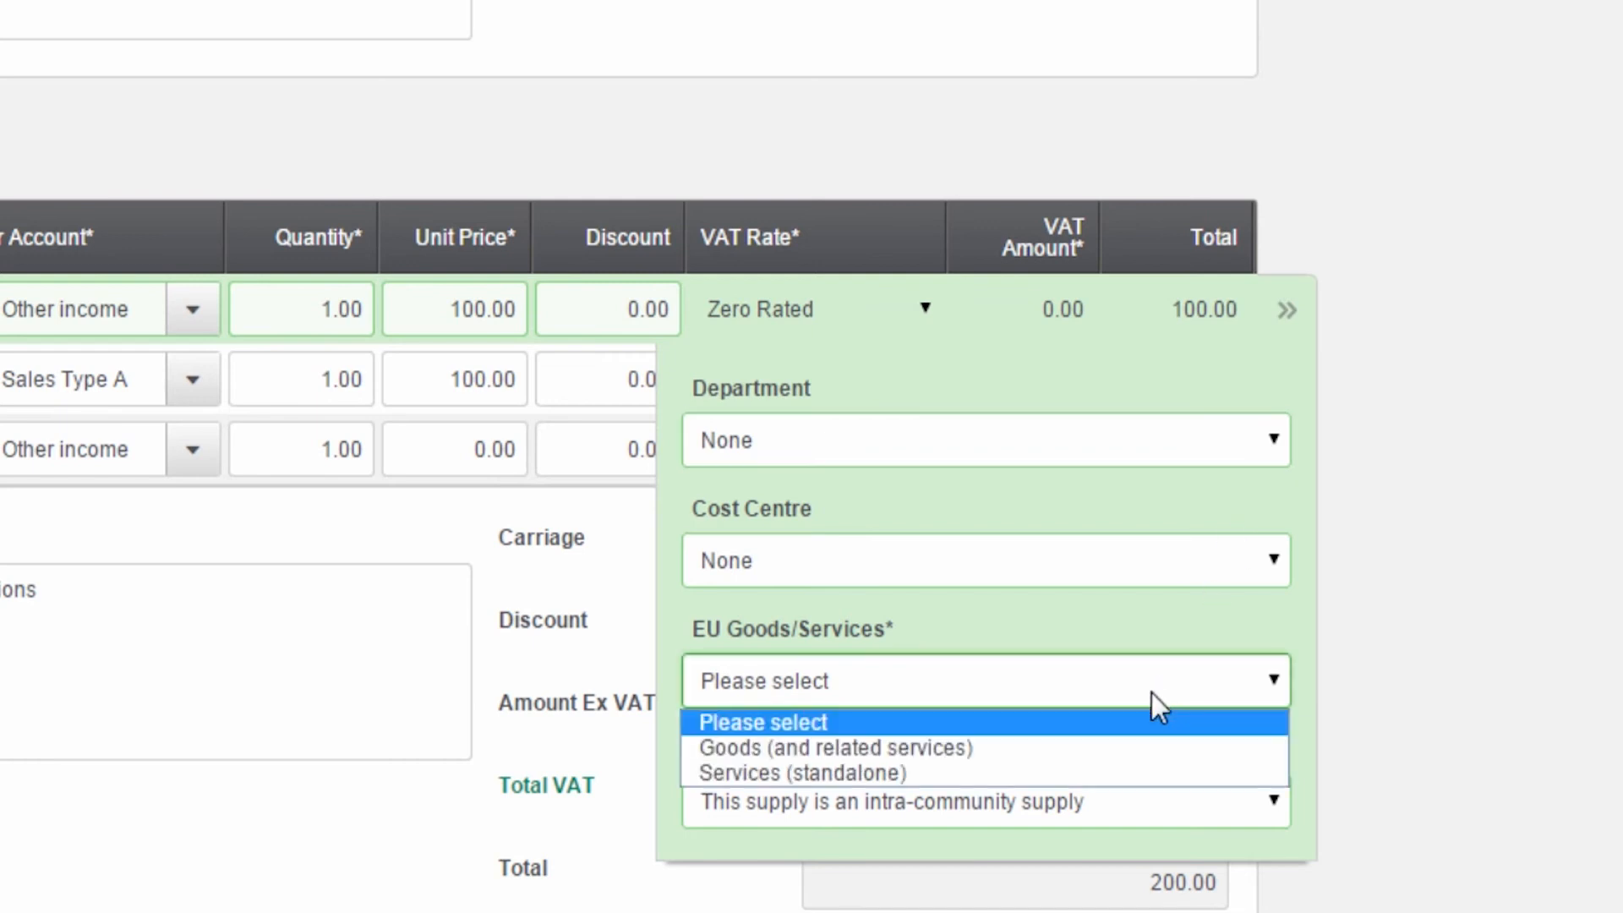
pyautogui.click(1119, 757)
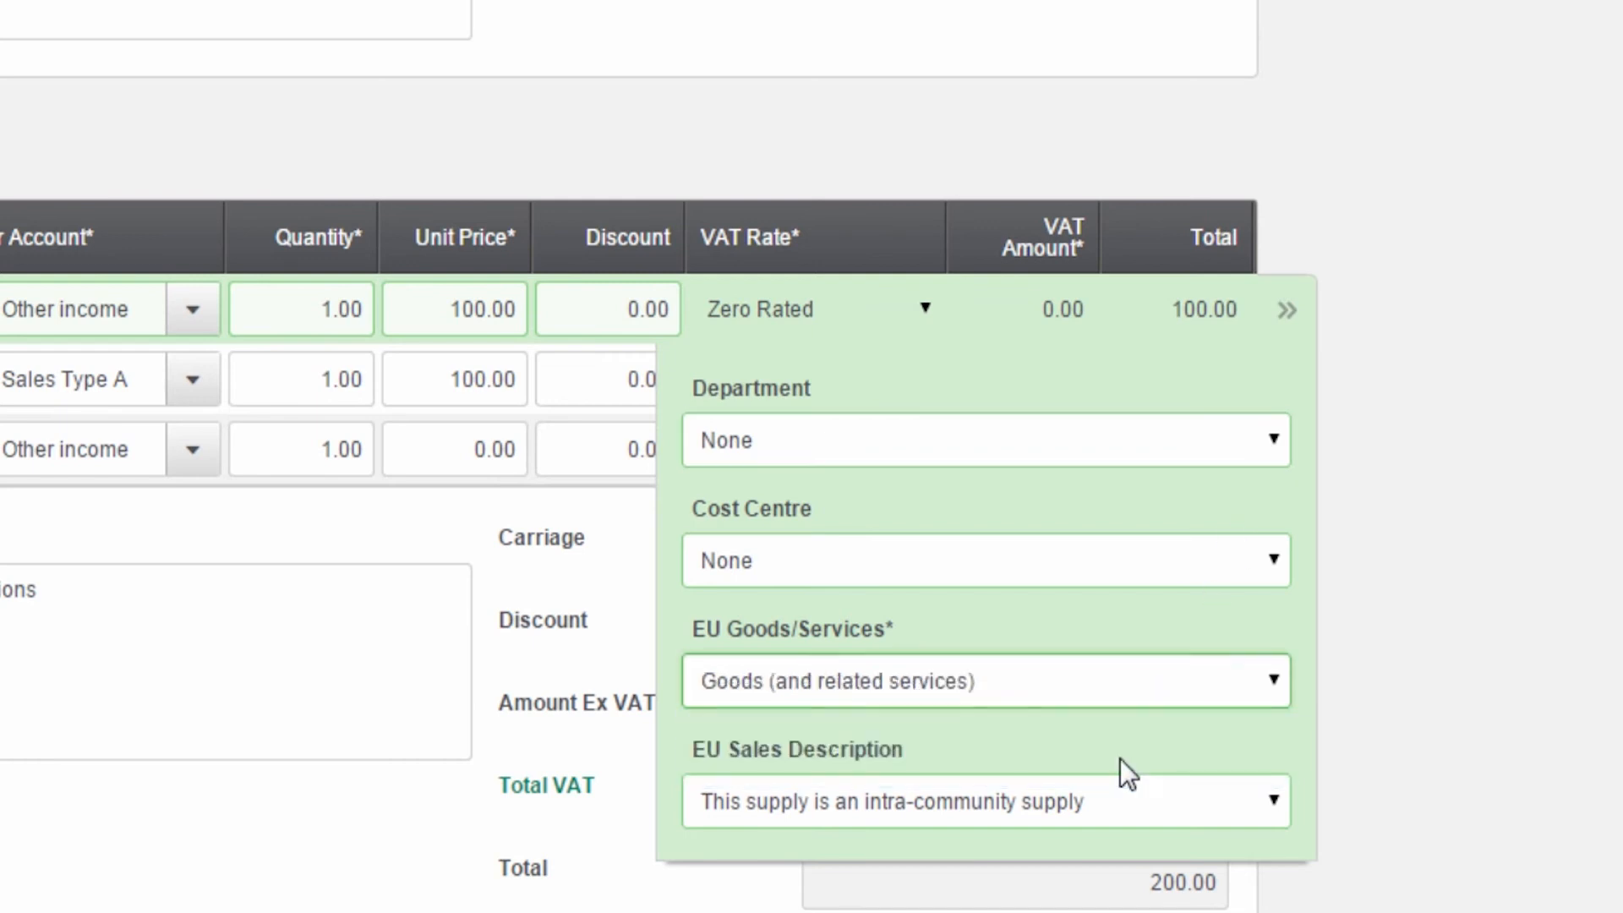
pyautogui.click(1169, 812)
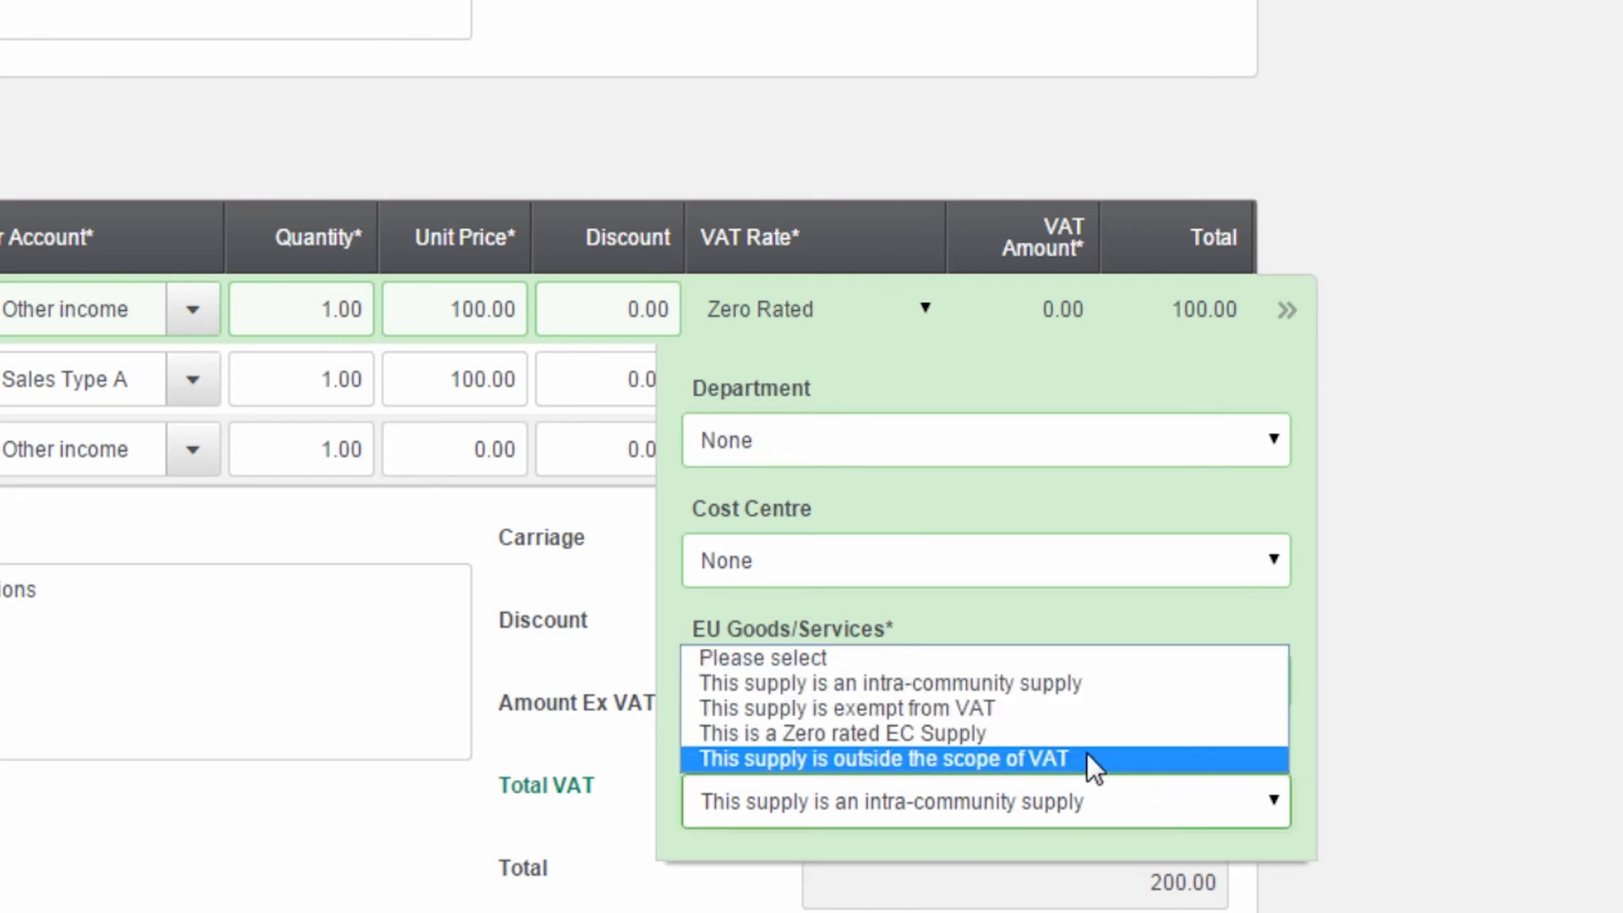
pyautogui.click(1022, 691)
pyautogui.click(1389, 693)
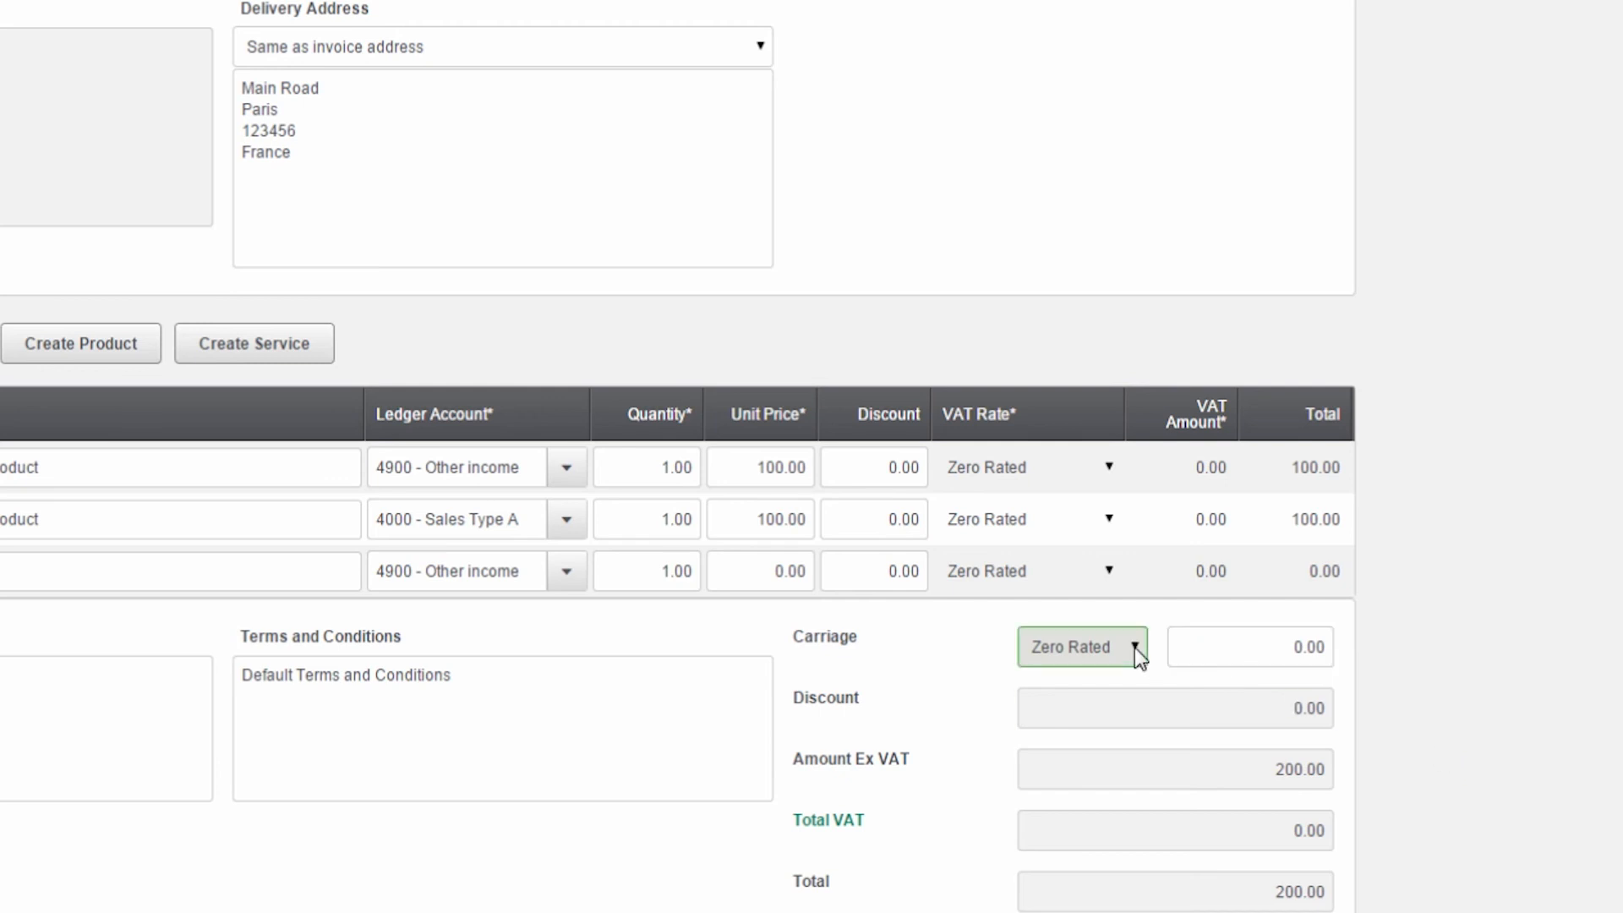
# - Set the carriage charge on the invoice to 10.00
pyautogui.moveTo(1290, 647); pyautogui.dragTo(1343, 646)
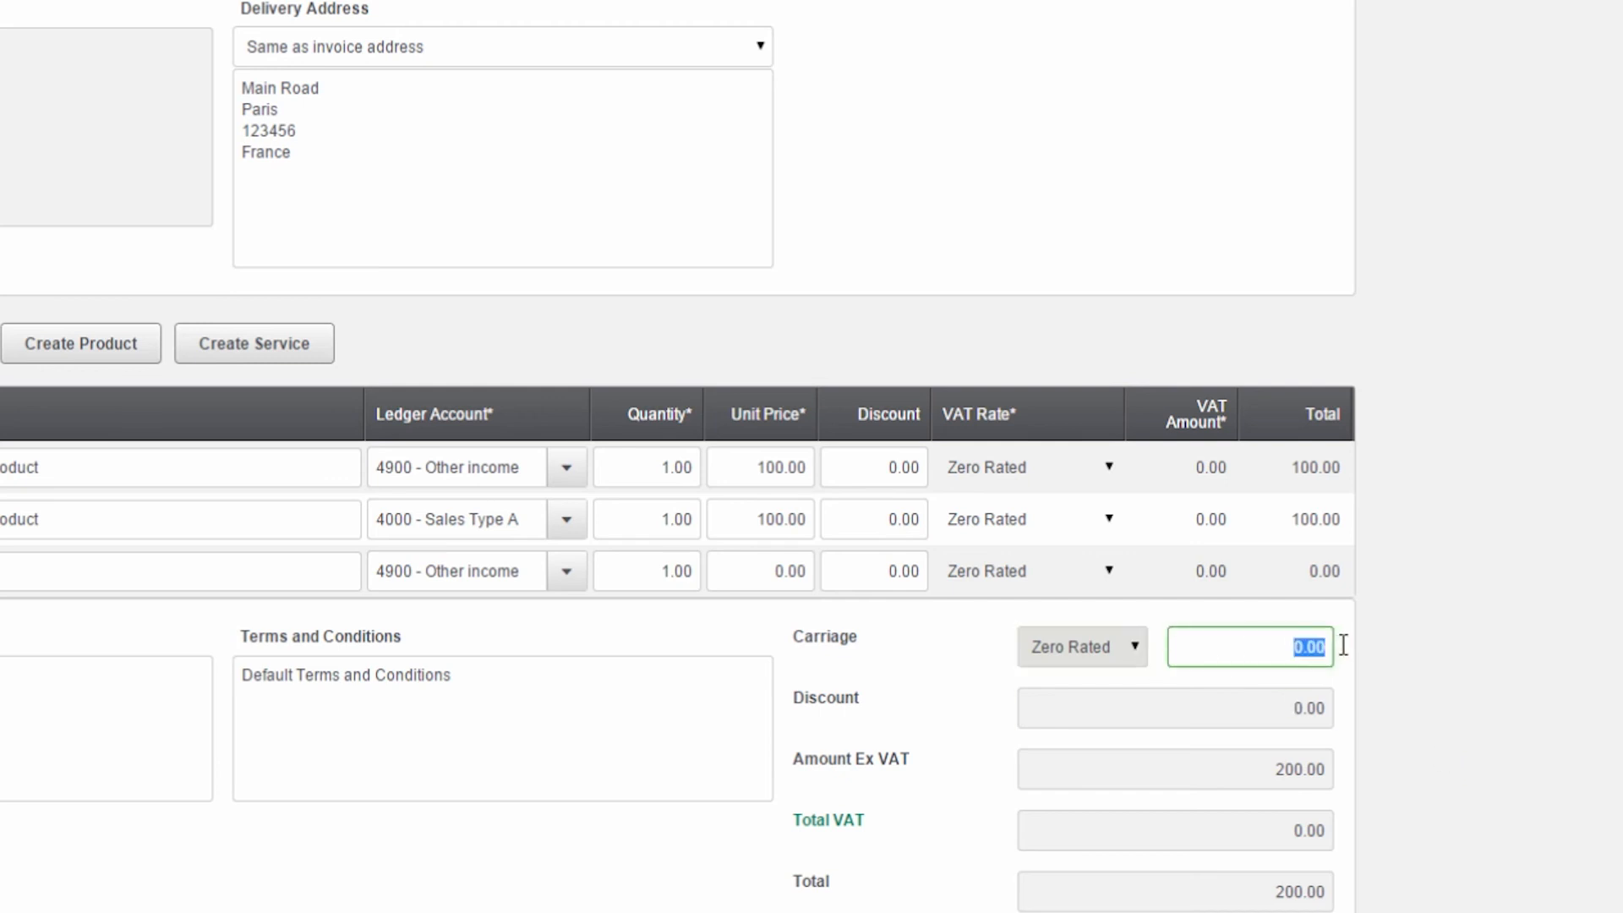
pyautogui.write('0')
pyautogui.click(1342, 645)
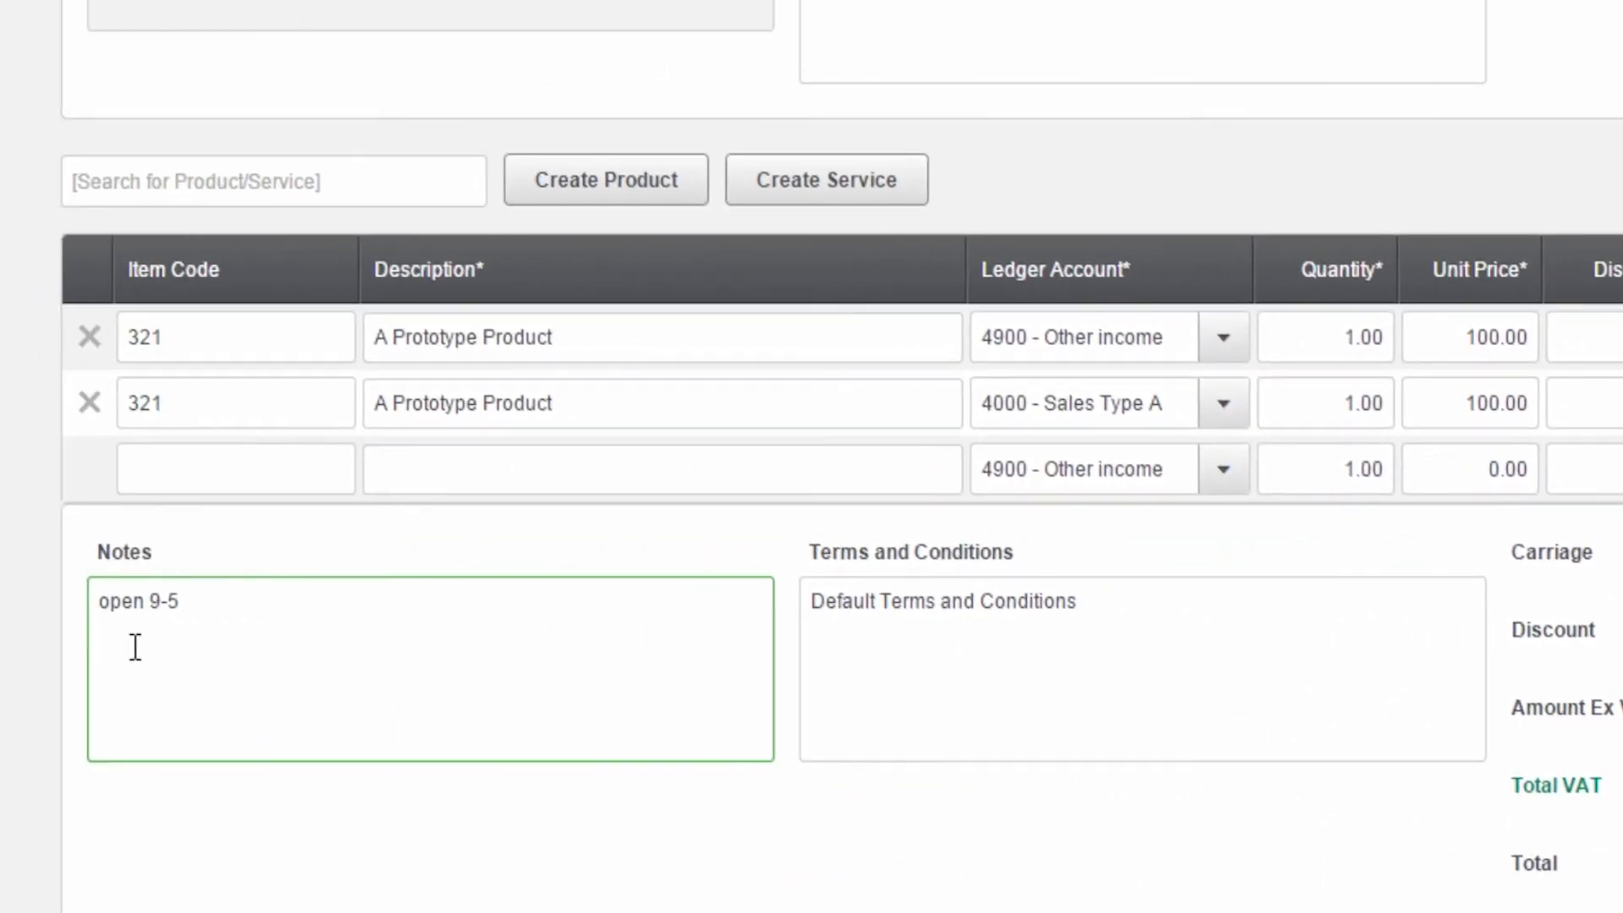
# - Check the terms and conditions and the sending options, then save the sales invoice without sending it
pyautogui.click(1042, 657)
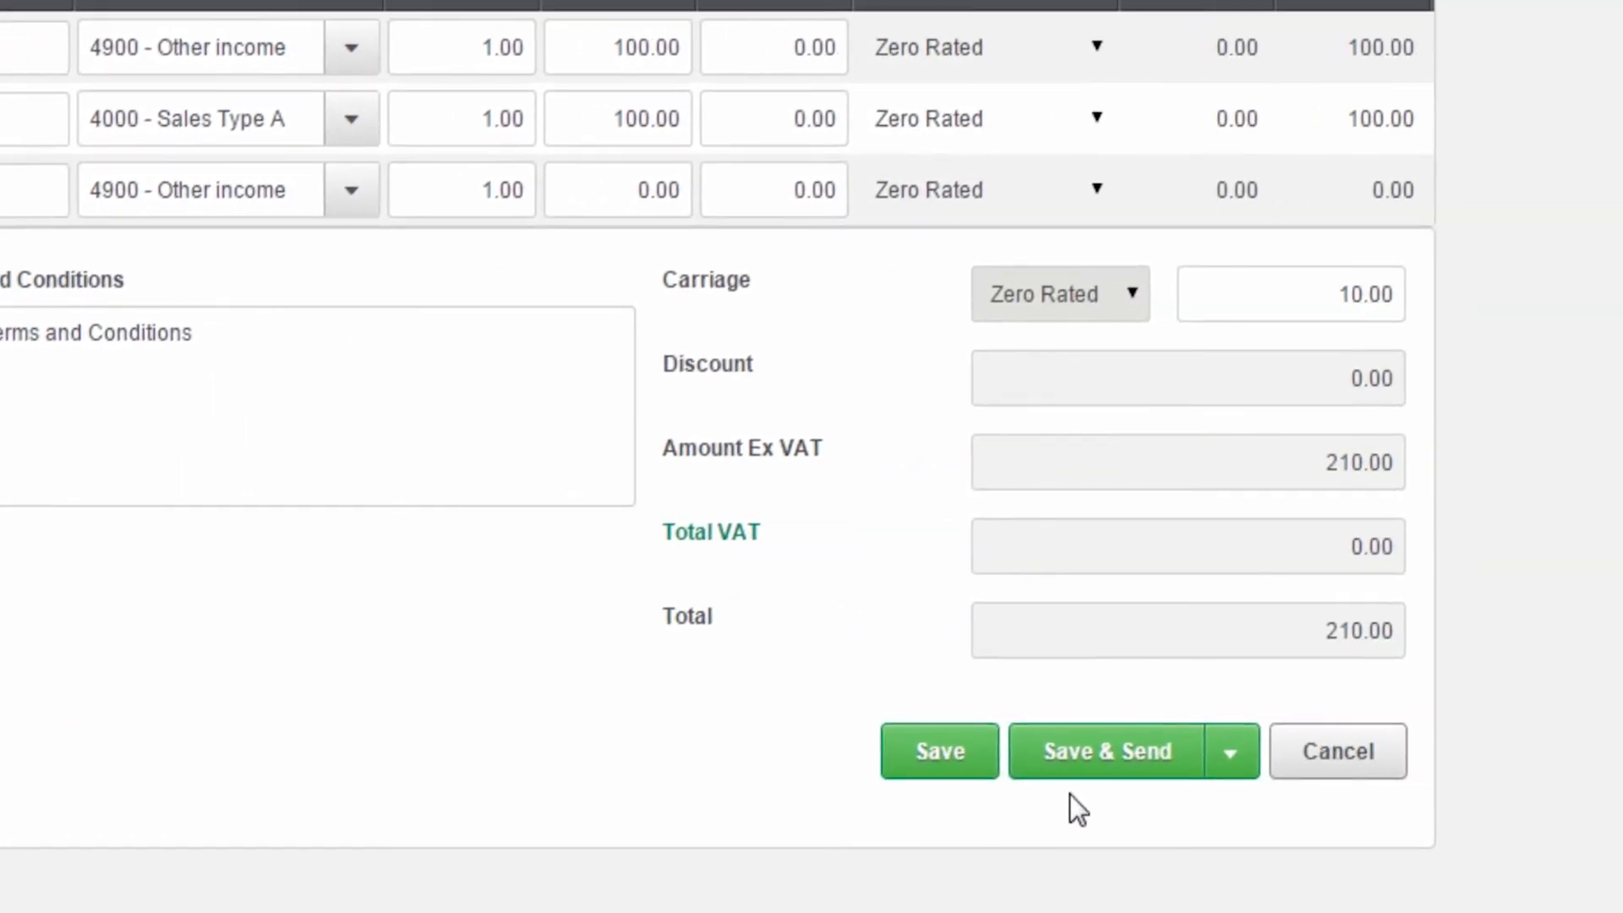
pyautogui.click(1239, 756)
pyautogui.click(930, 765)
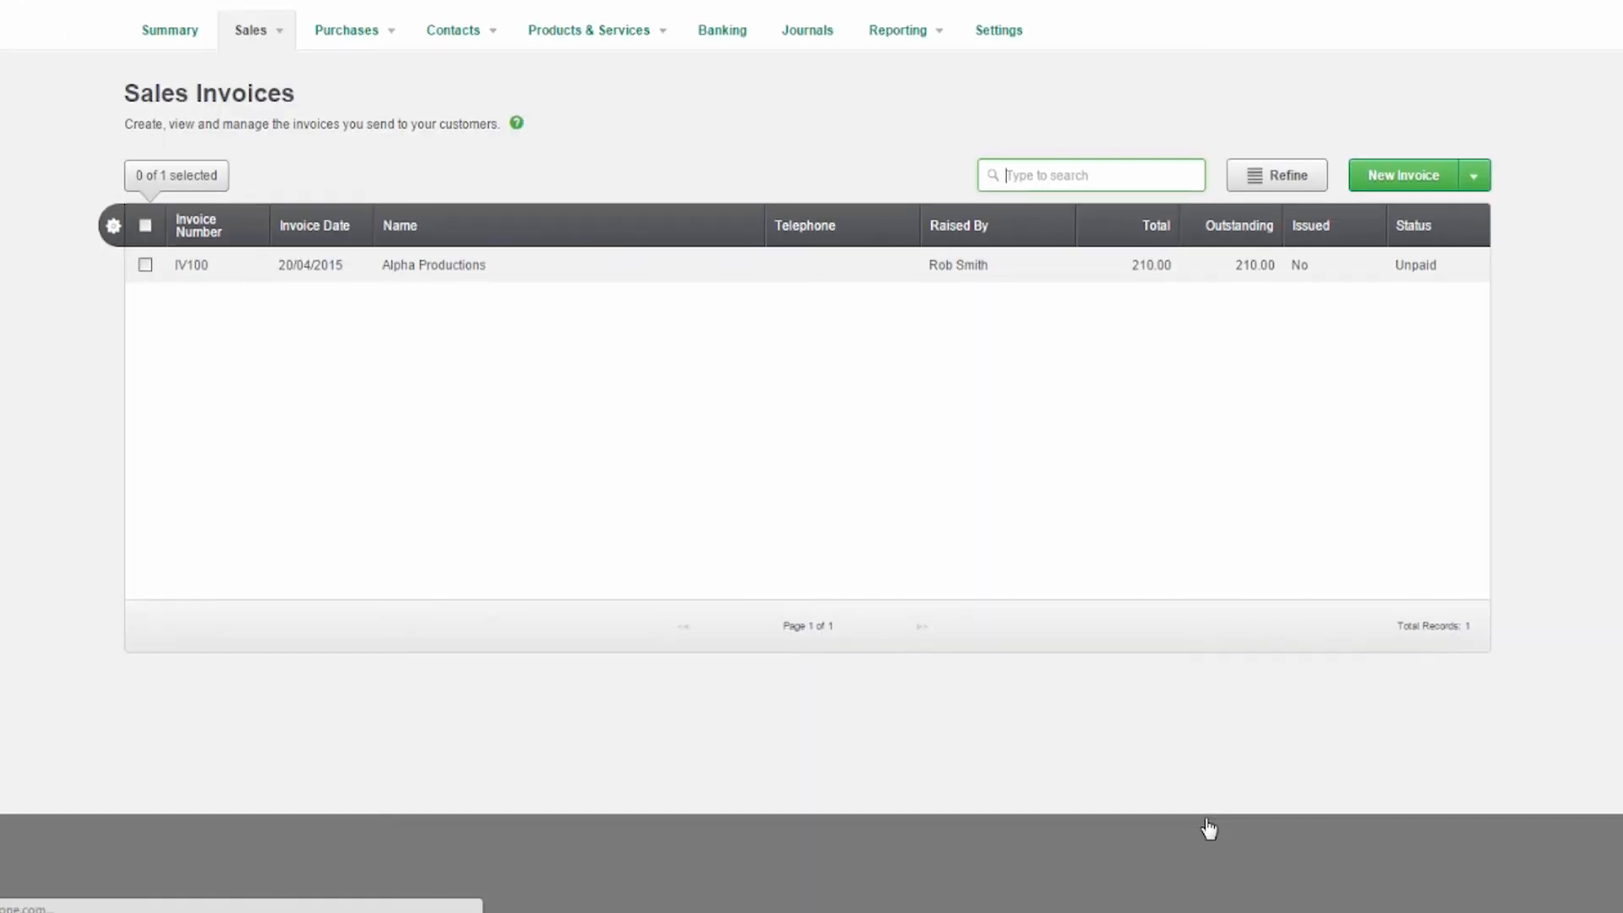